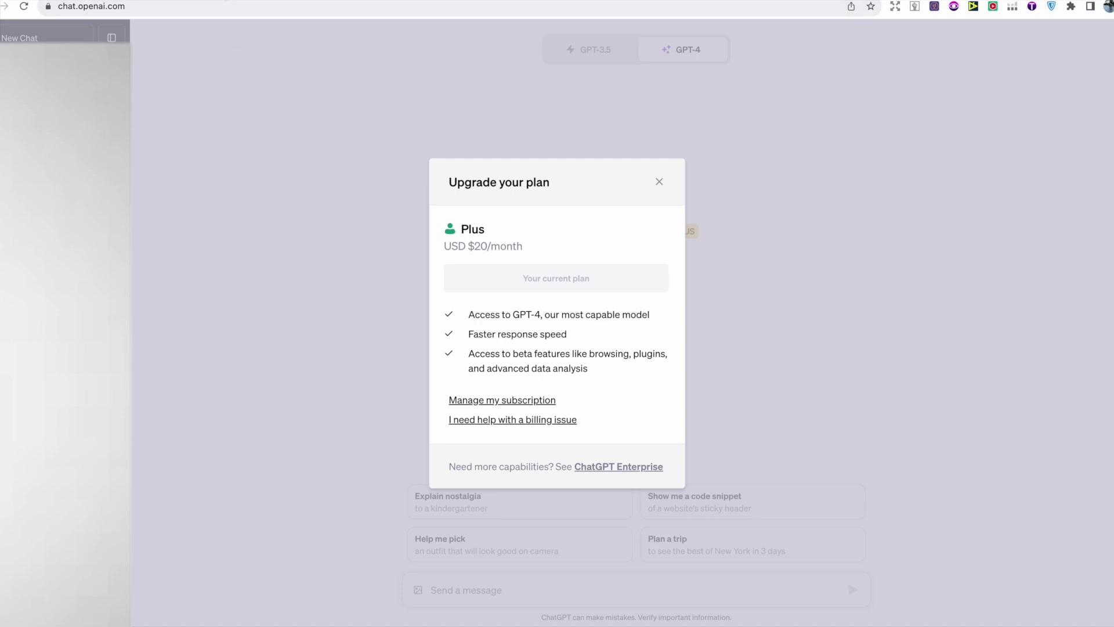
Reload the ChatGPT page to dismiss the Upgrade your plan dialog.
key(super+r)
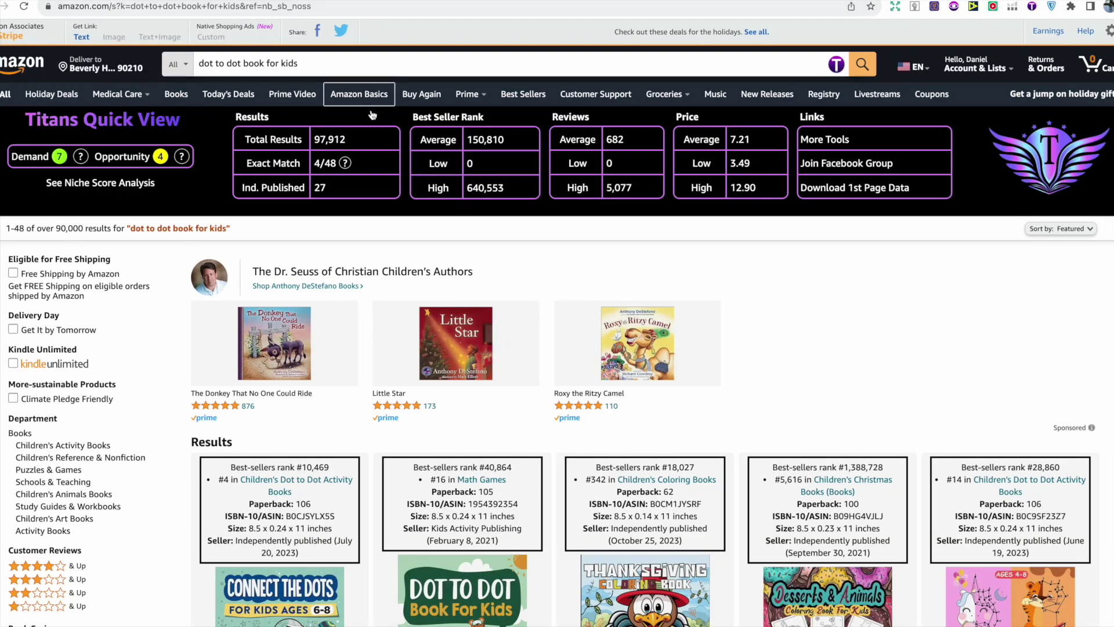
Scroll the Amazon results down to the dot-to-dot book listings and their best-seller ranks.
scroll(414, 285, down, 10)
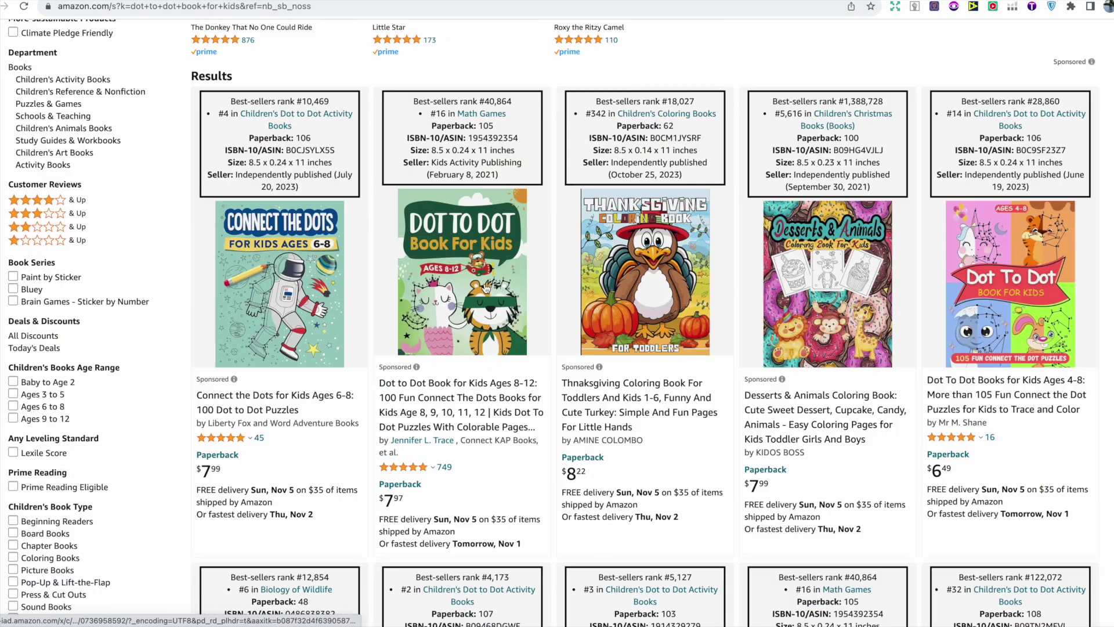
scroll(485, 289, down, 4)
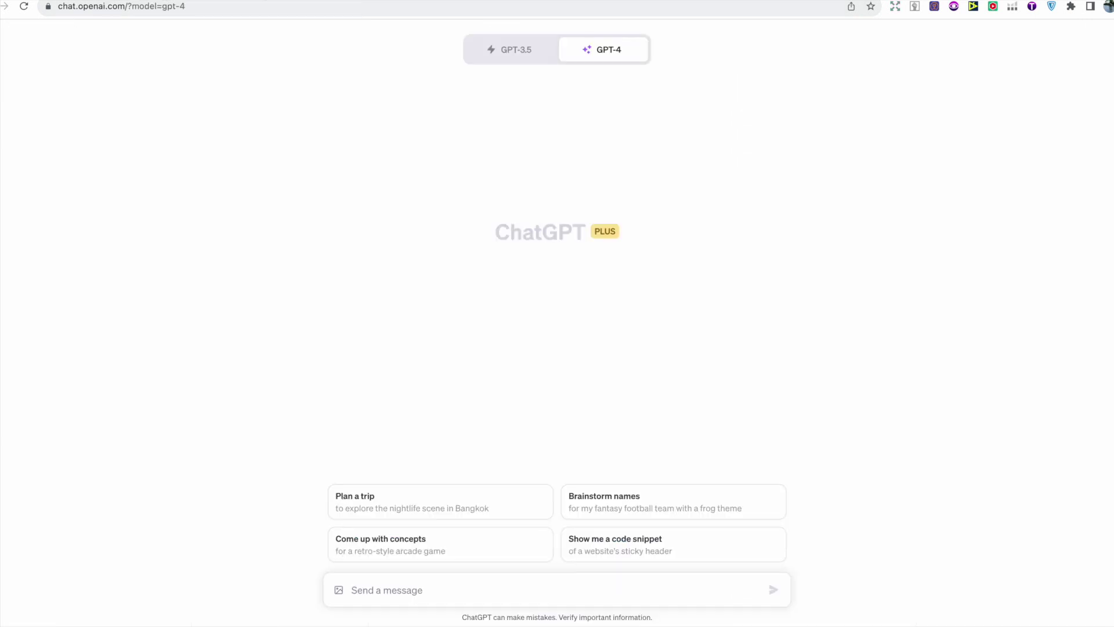
Check the model options in the new GPT-4 chat.
mouse_move(609, 60)
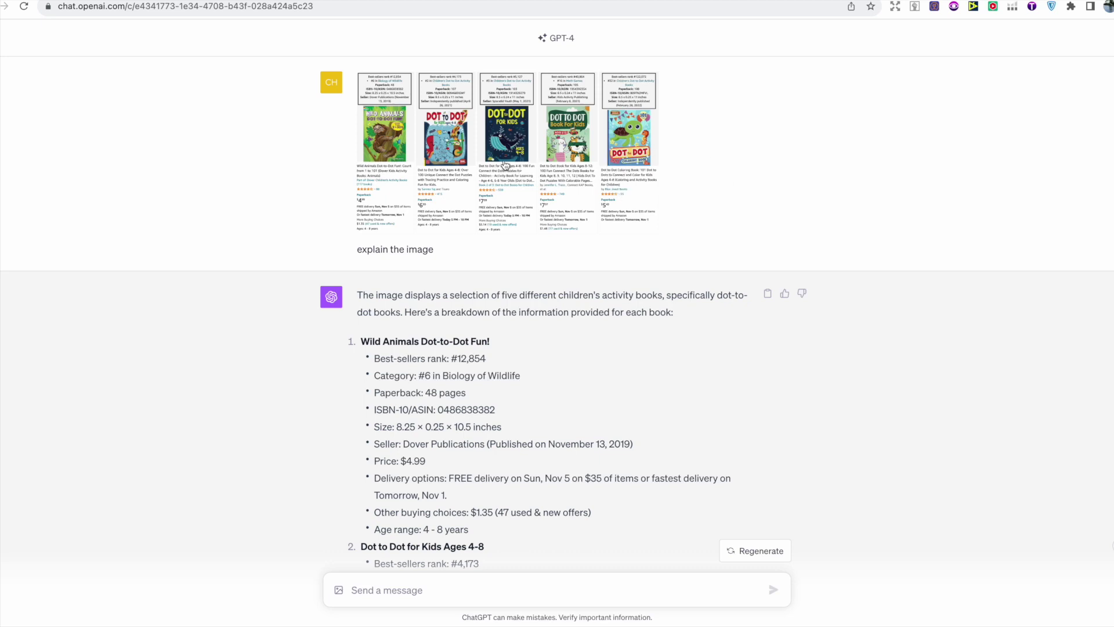
Scroll up and down through GPT-4's breakdown of the five dot-to-dot books.
scroll(479, 287, down, 3)
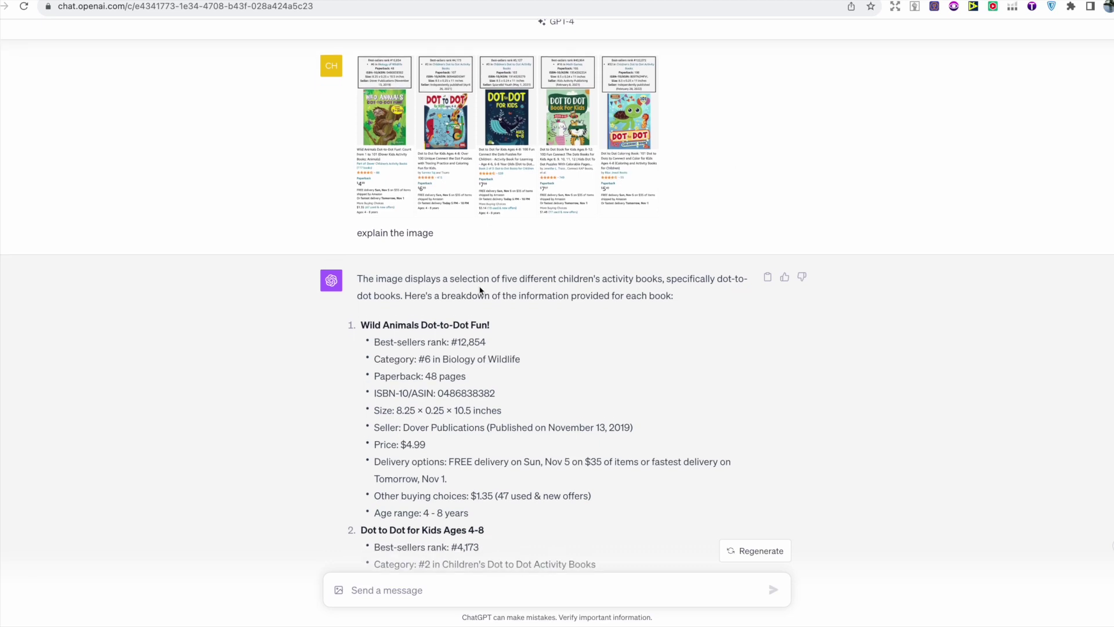
scroll(480, 288, down, 8)
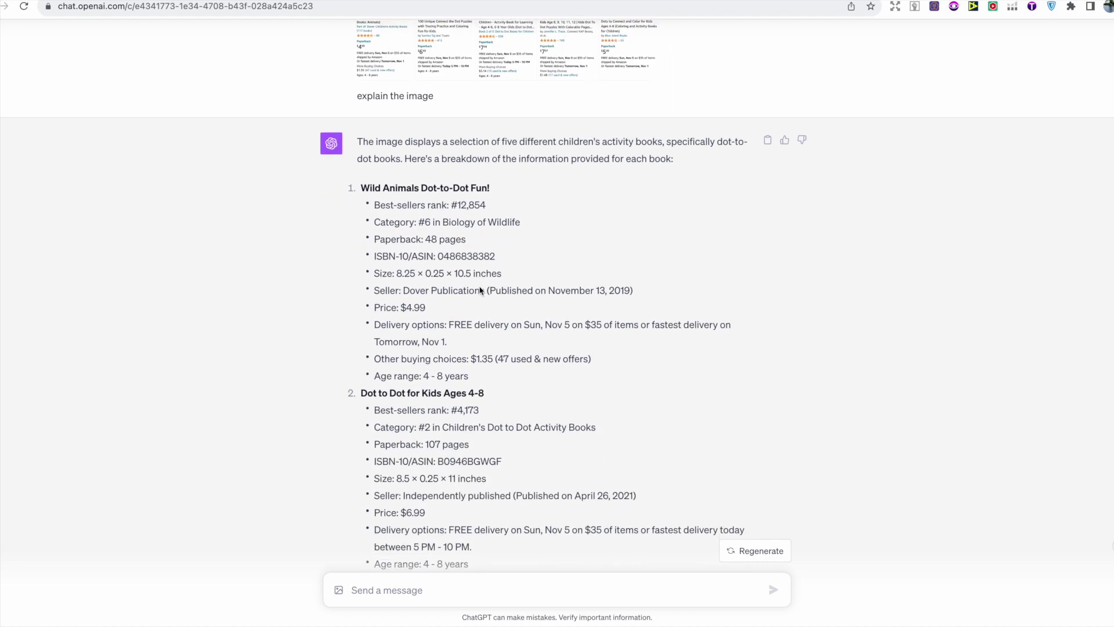
scroll(480, 289, down, 2)
scroll(480, 288, up, 6)
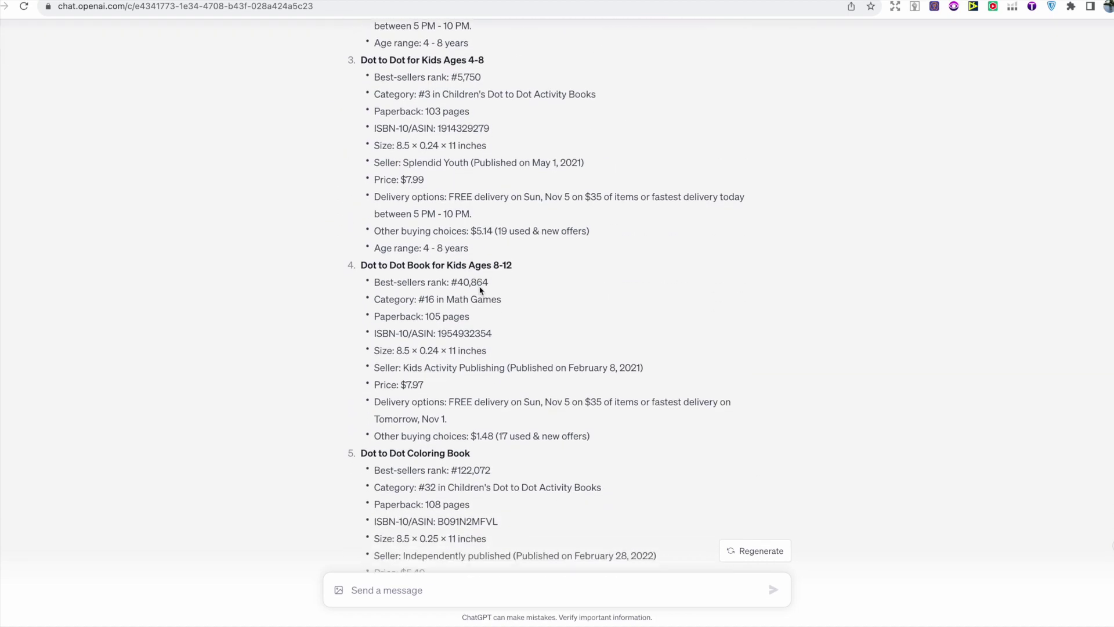
scroll(480, 289, up, 4)
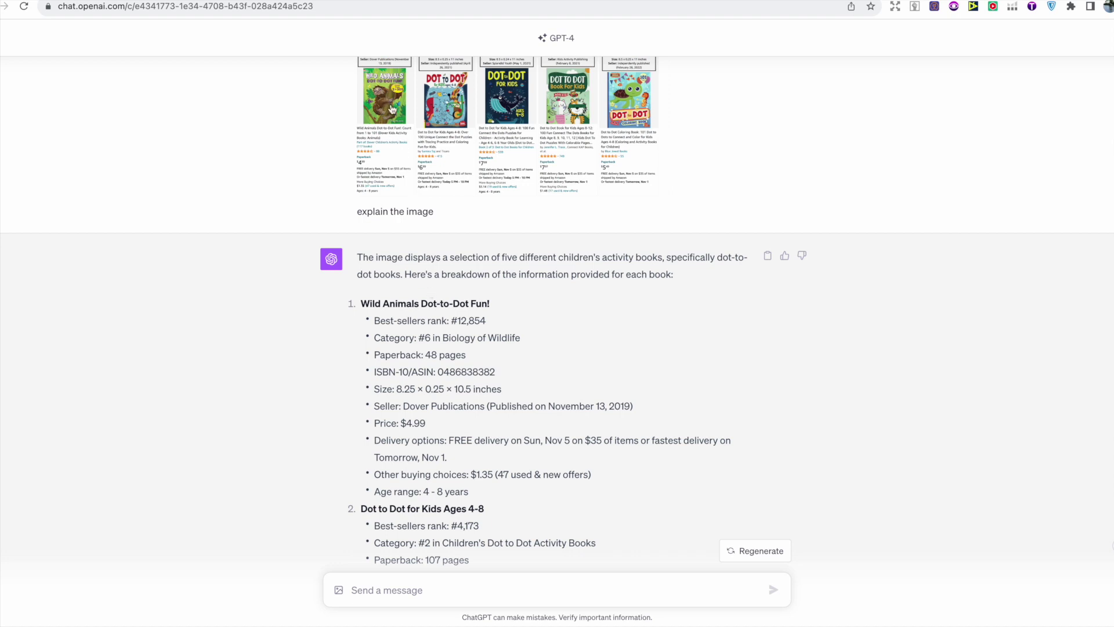
scroll(485, 304, up, 1)
scroll(486, 305, up, 1)
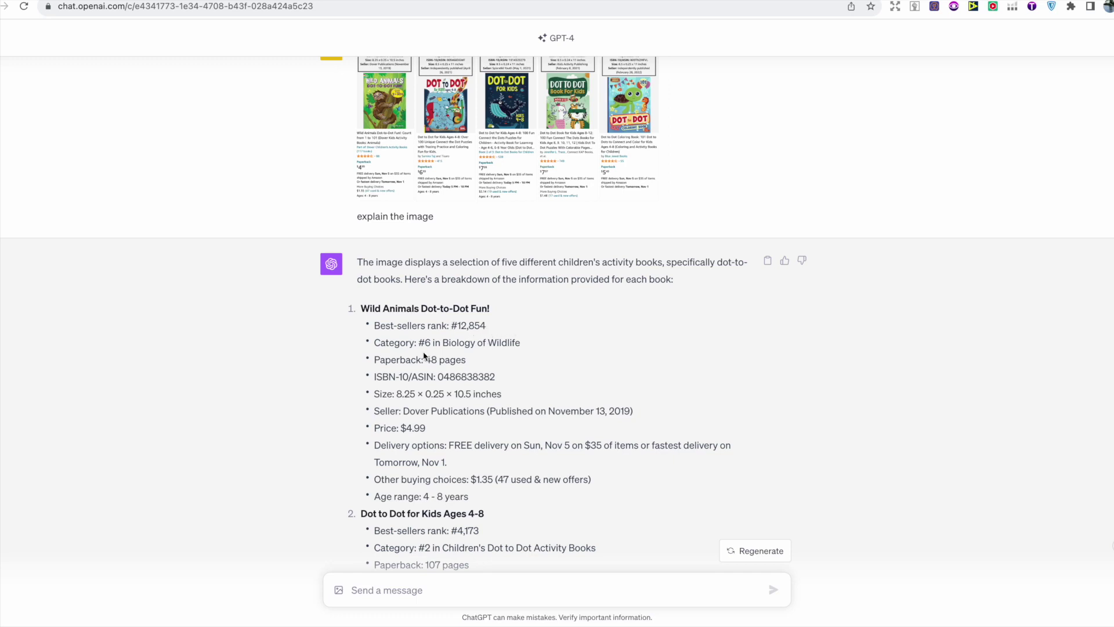
scroll(402, 186, up, 2)
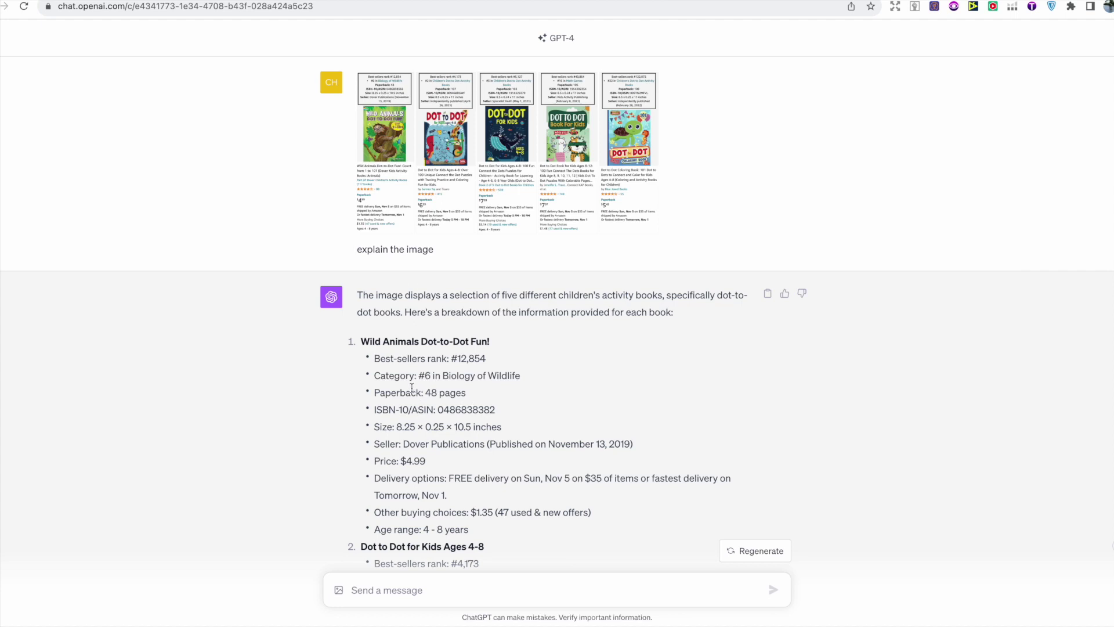
scroll(412, 387, down, 1)
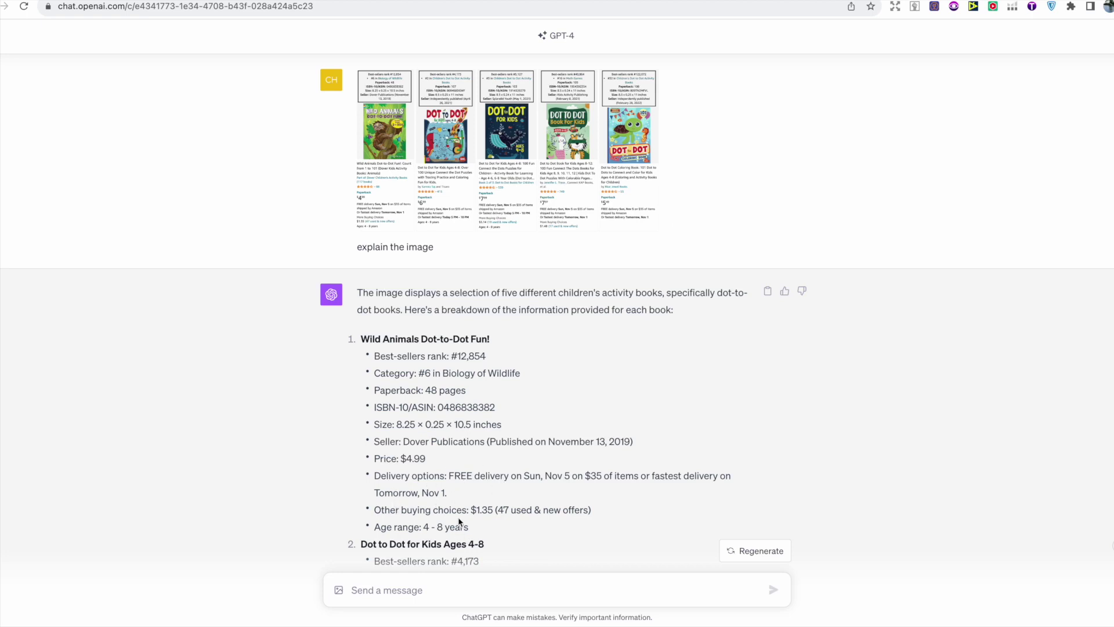
scroll(459, 522, down, 2)
scroll(460, 522, down, 8)
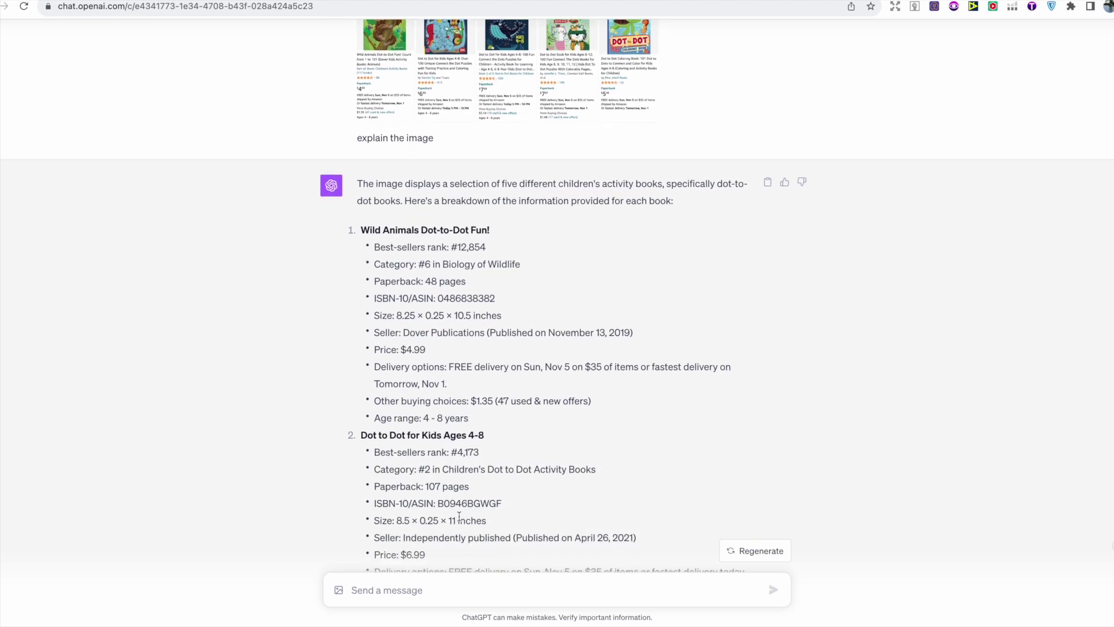
scroll(471, 327, up, 5)
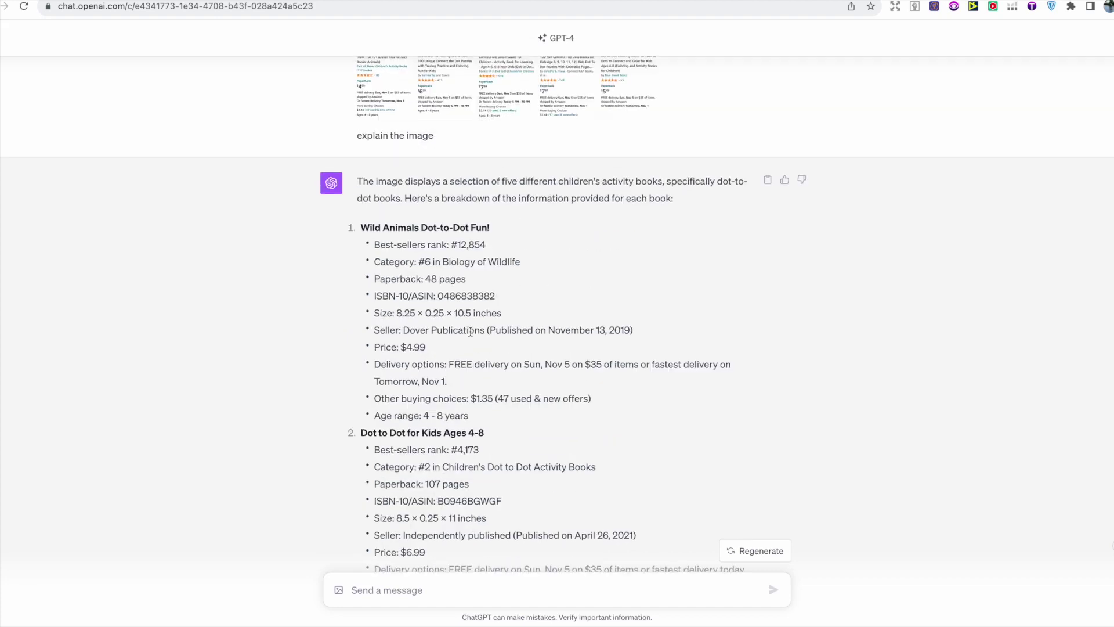
scroll(473, 314, up, 5)
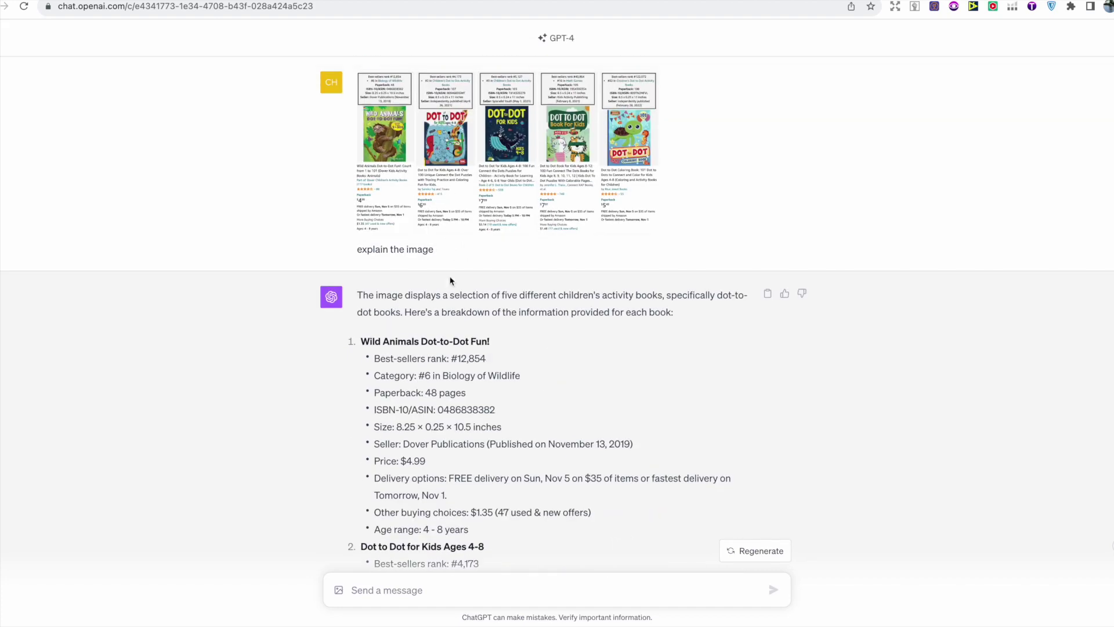
scroll(455, 325, down, 4)
scroll(454, 326, down, 4)
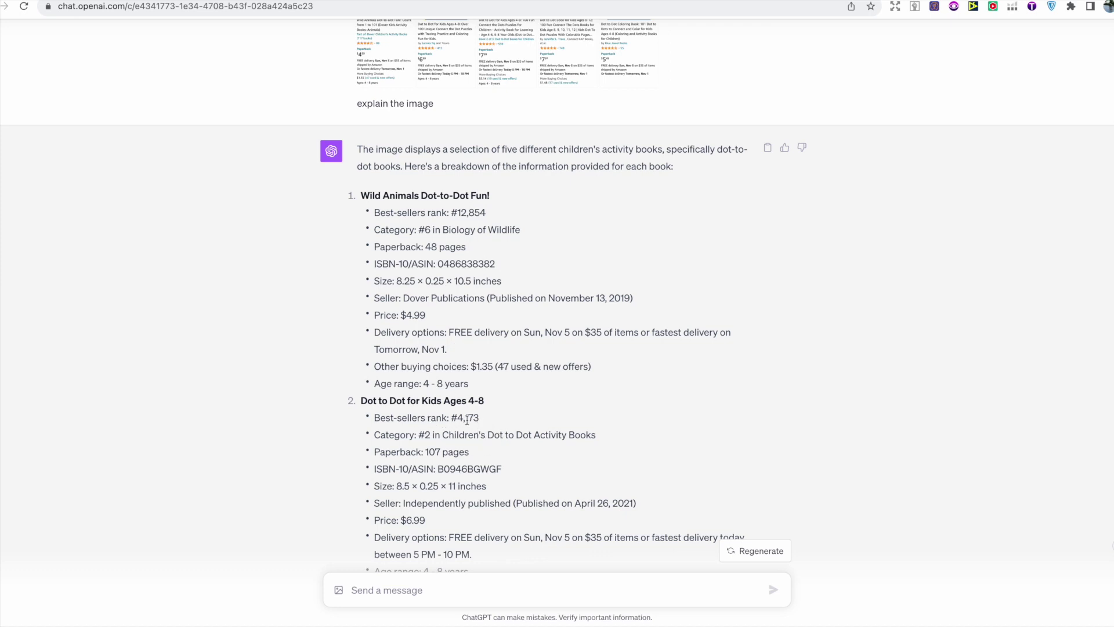
scroll(467, 419, down, 1)
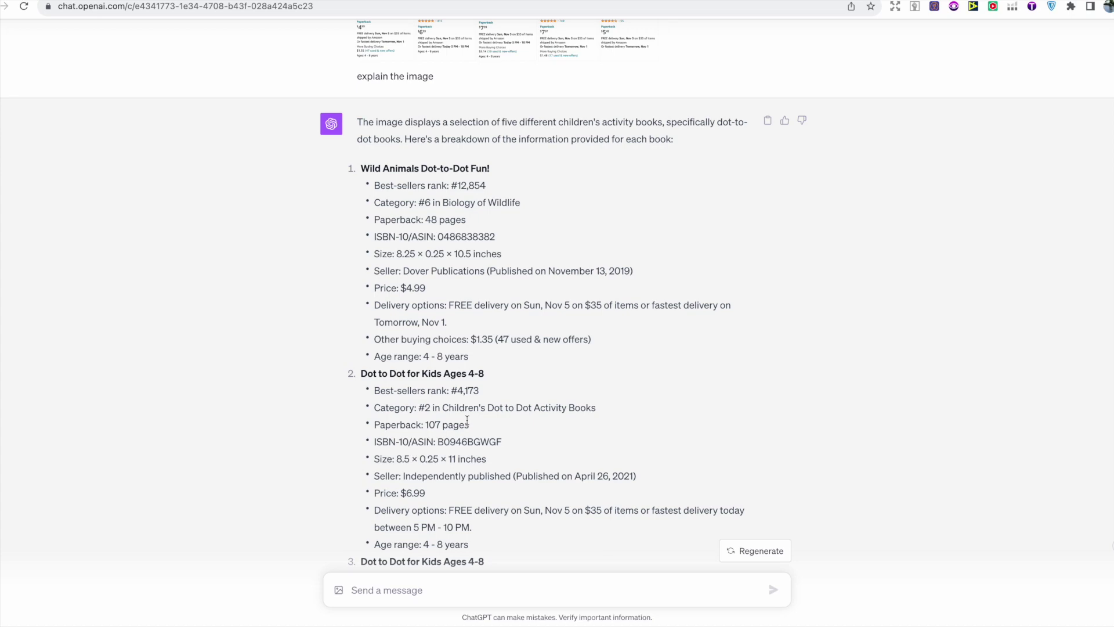
scroll(467, 419, down, 10)
scroll(467, 419, down, 5)
scroll(467, 419, down, 1)
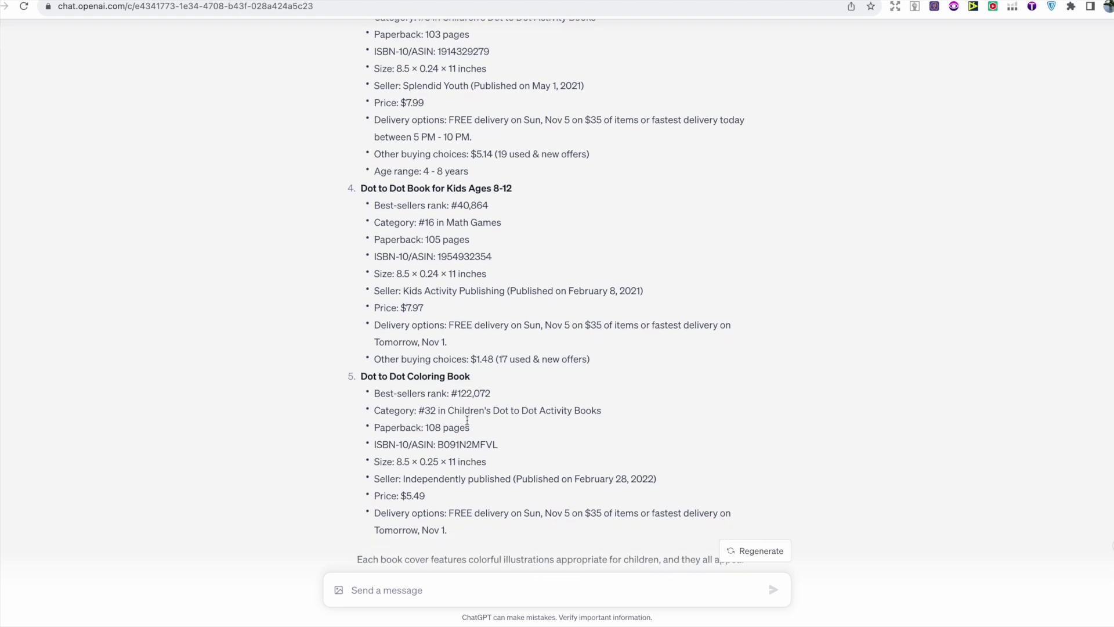
scroll(467, 424, down, 1)
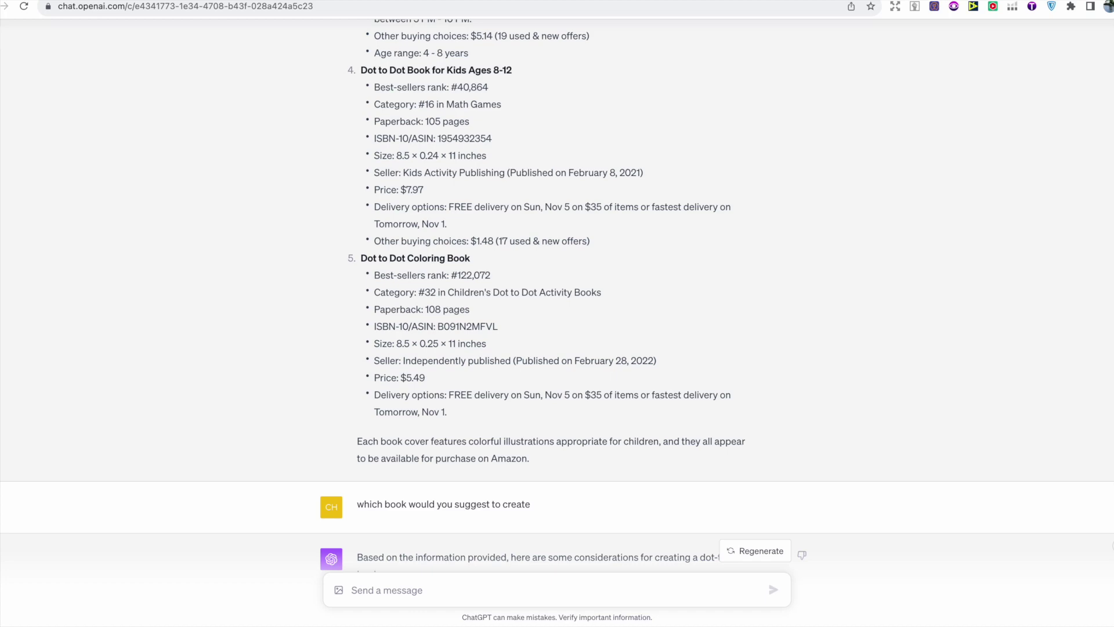
In the book-images conversation, select the recommended title 'Dot to Dot for Kids Ages 4-8'.
click(350, 17)
scroll(468, 299, down, 15)
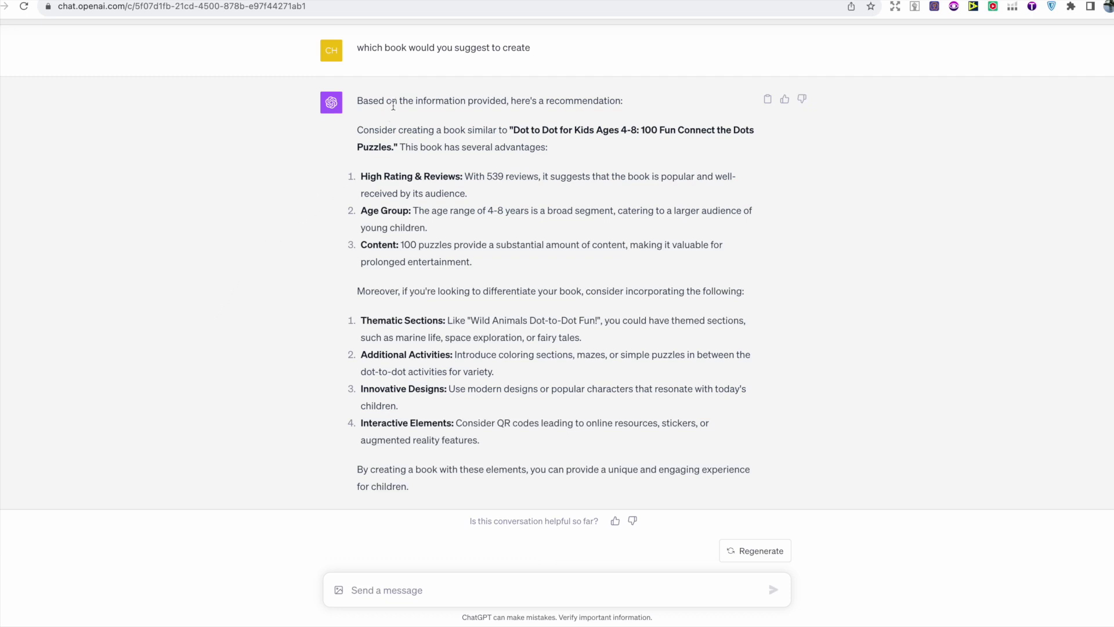
drag(512, 128, 601, 128)
drag(633, 128, 637, 128)
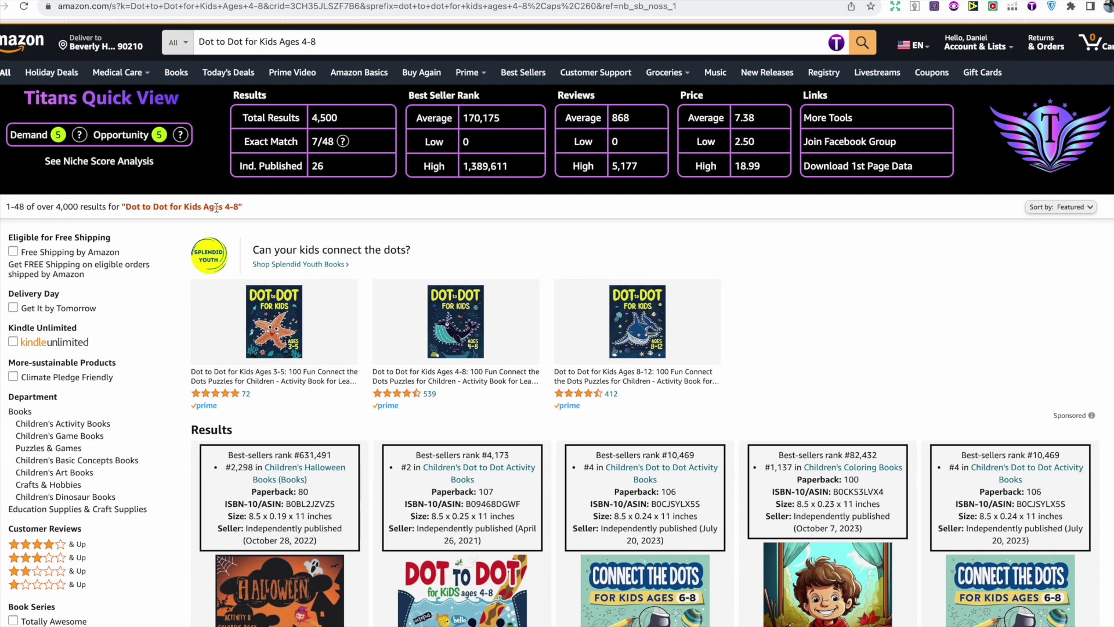
Scroll to the second row of Dot to Dot for Kids Ages 4-8 listings.
scroll(376, 221, down, 15)
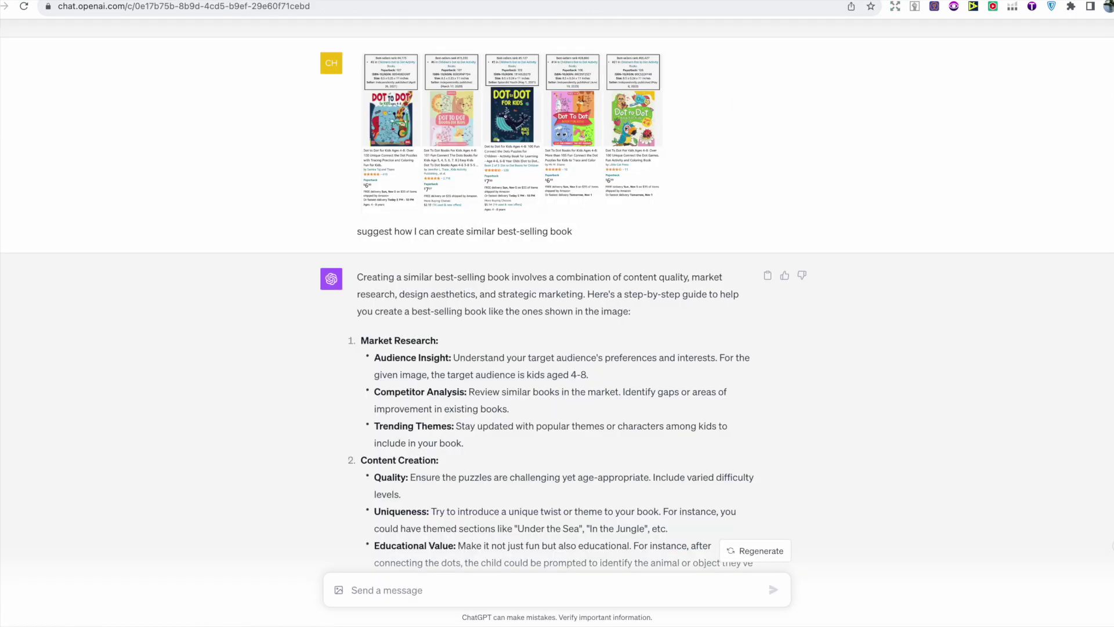
scroll(475, 145, up, 1)
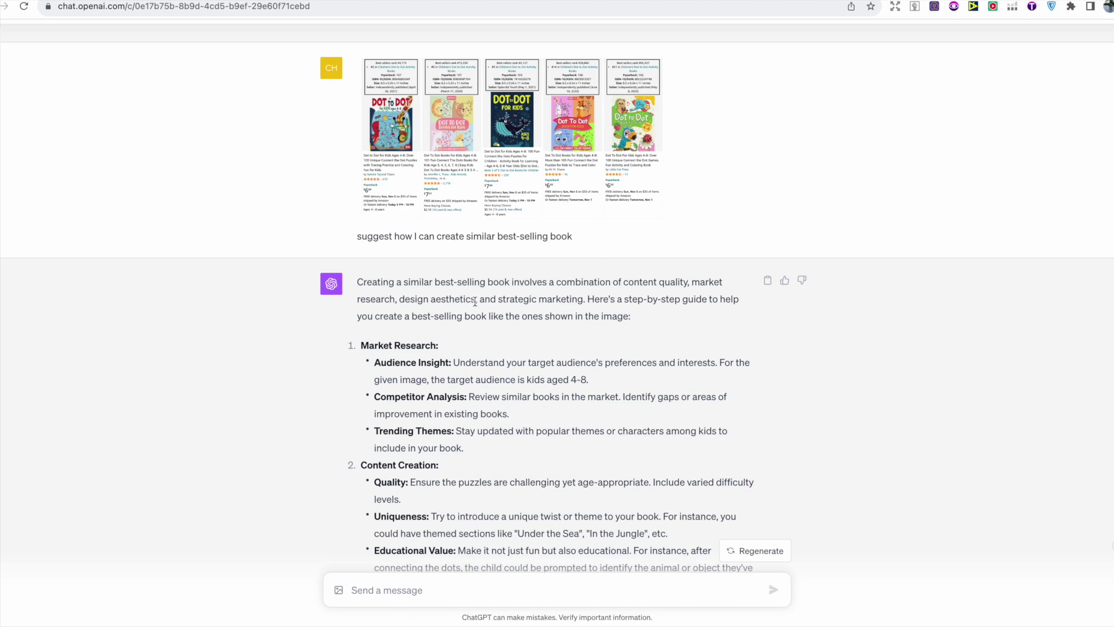
scroll(475, 302, down, 2)
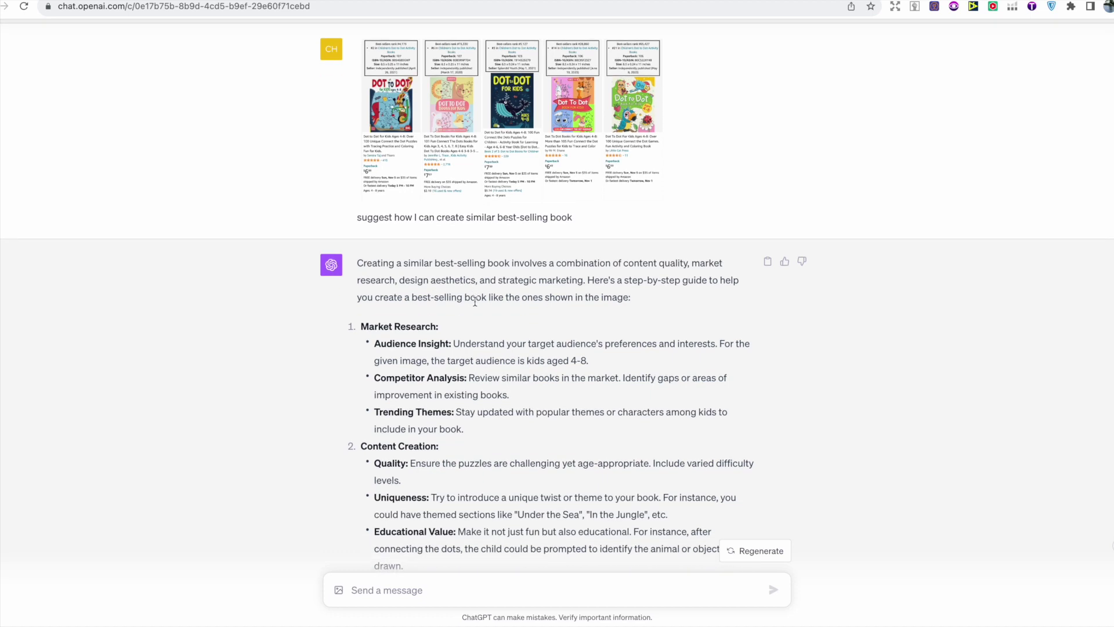
scroll(474, 304, down, 1)
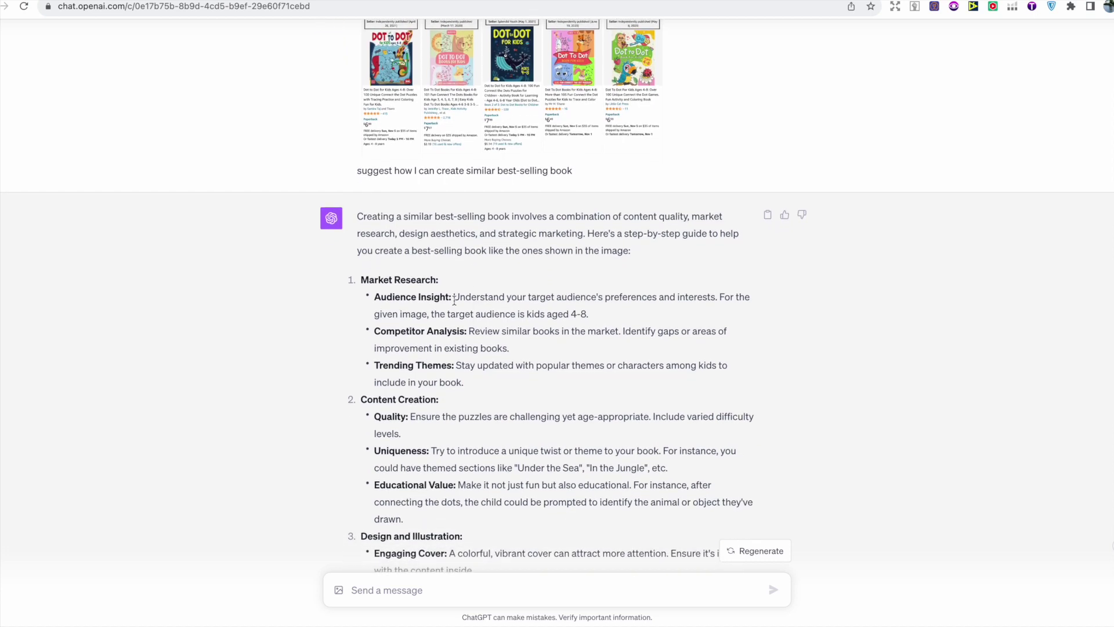
scroll(454, 301, down, 1)
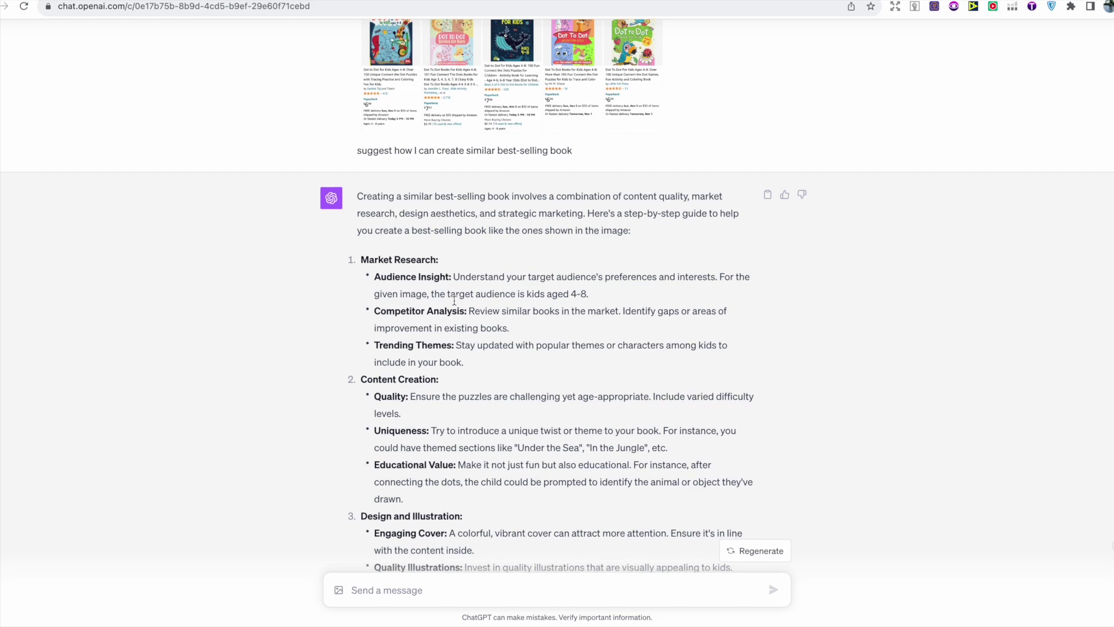
scroll(455, 301, down, 2)
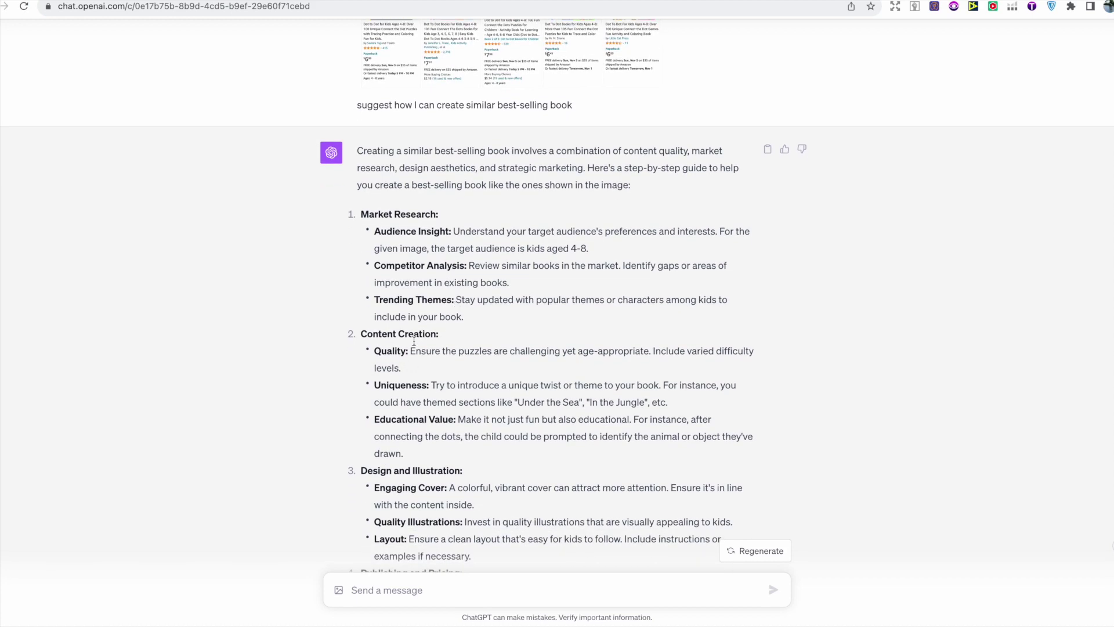
scroll(385, 343, down, 4)
scroll(385, 343, down, 1)
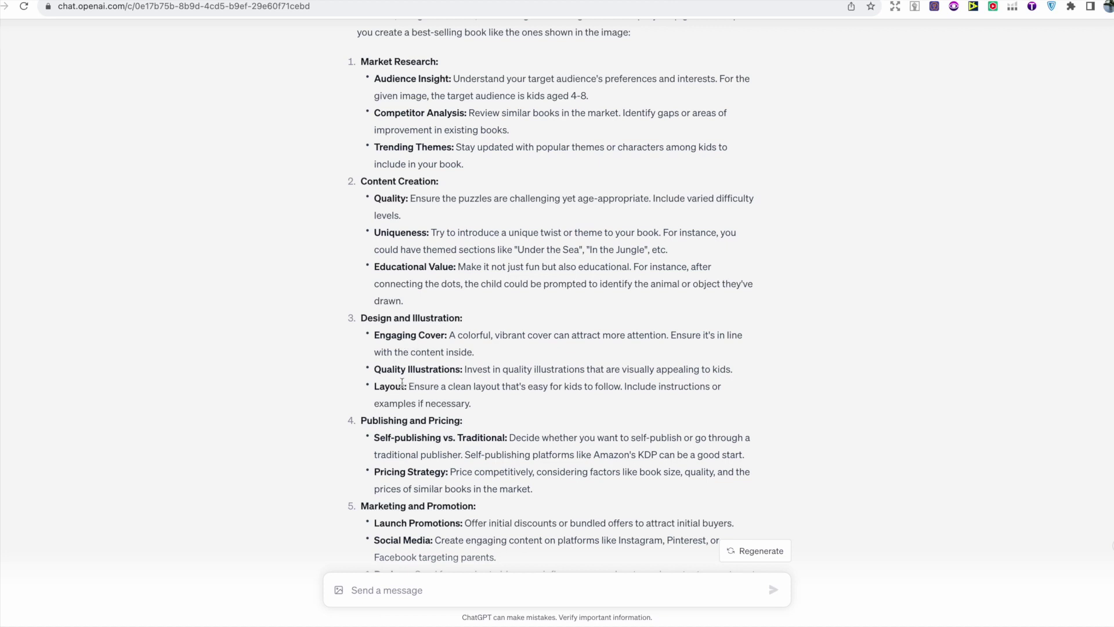
scroll(403, 387, down, 1)
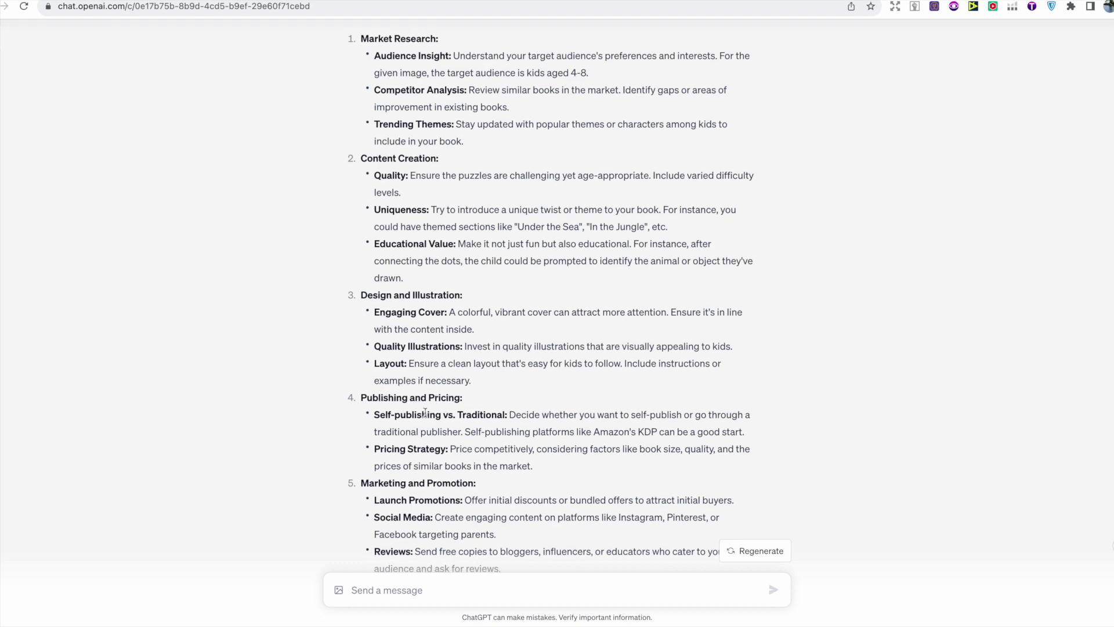
scroll(425, 413, down, 3)
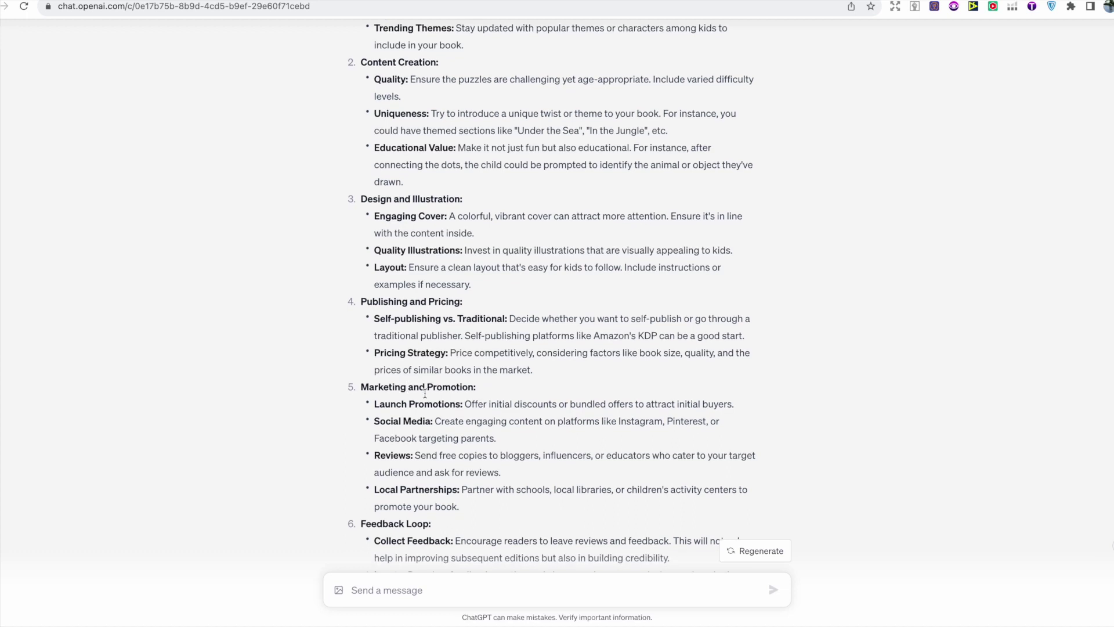
scroll(425, 393, down, 3)
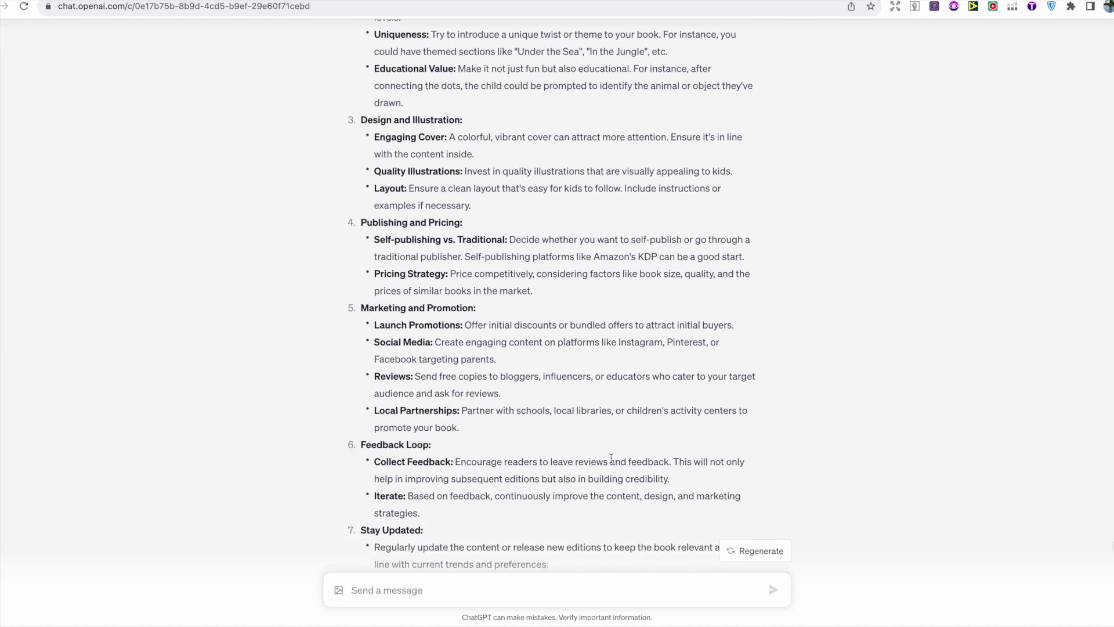
scroll(449, 460, down, 4)
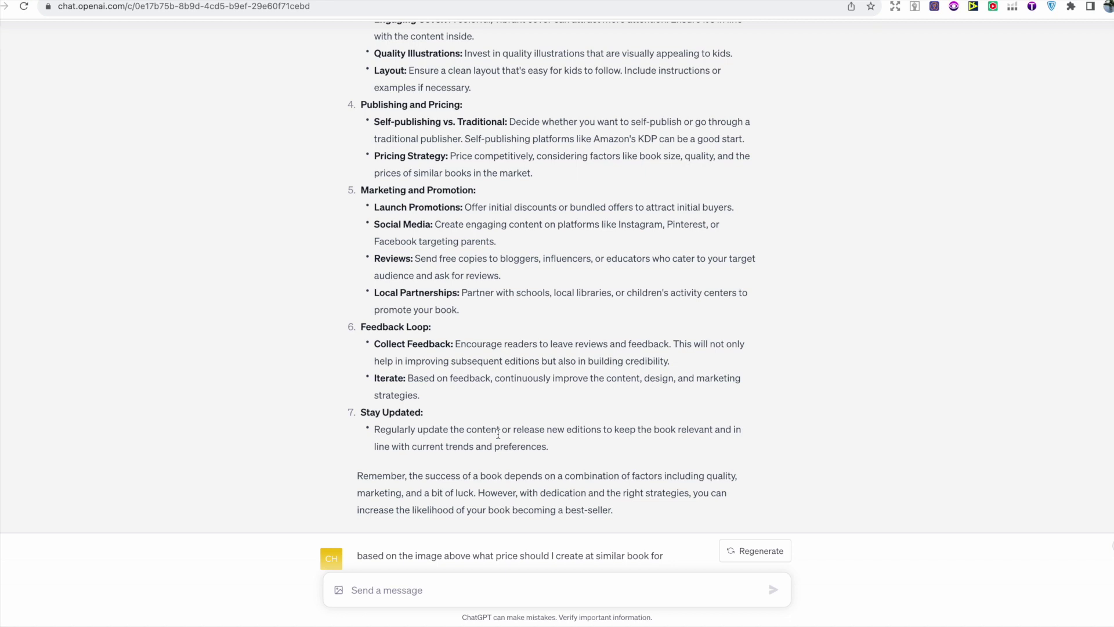
Highlight the $6.49 promo price and the $6.99–$7.99 suggested prices in the pricing reply.
scroll(498, 434, up, 1)
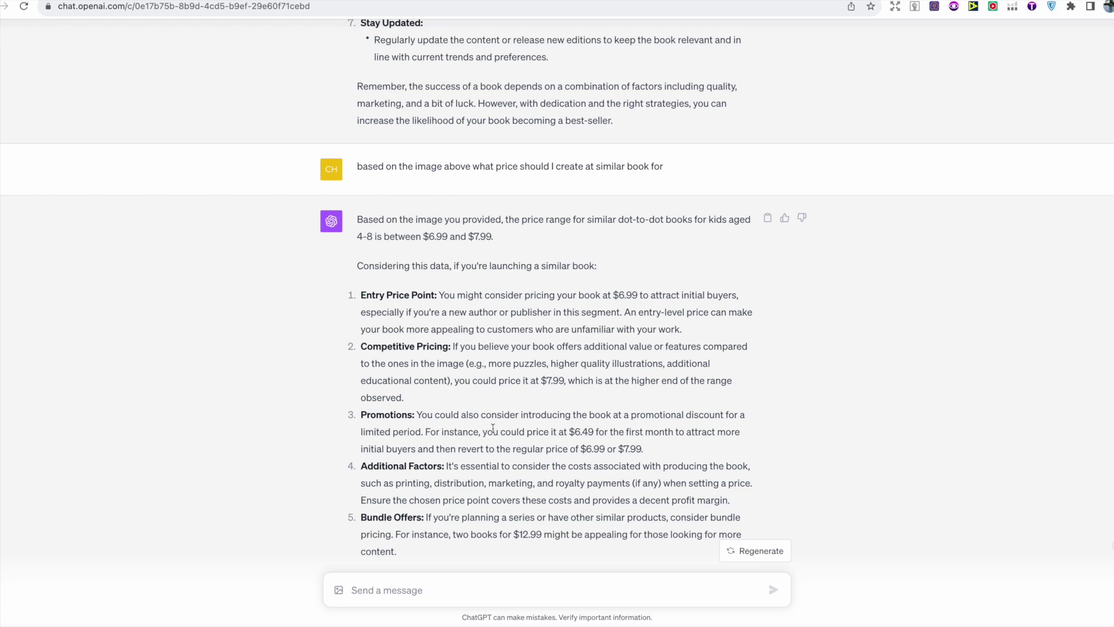
drag(567, 432, 596, 432)
click(583, 432)
drag(582, 449, 636, 449)
click(617, 459)
Scroll to the end of the pricing reply and reload the conversation page.
scroll(617, 460, down, 1)
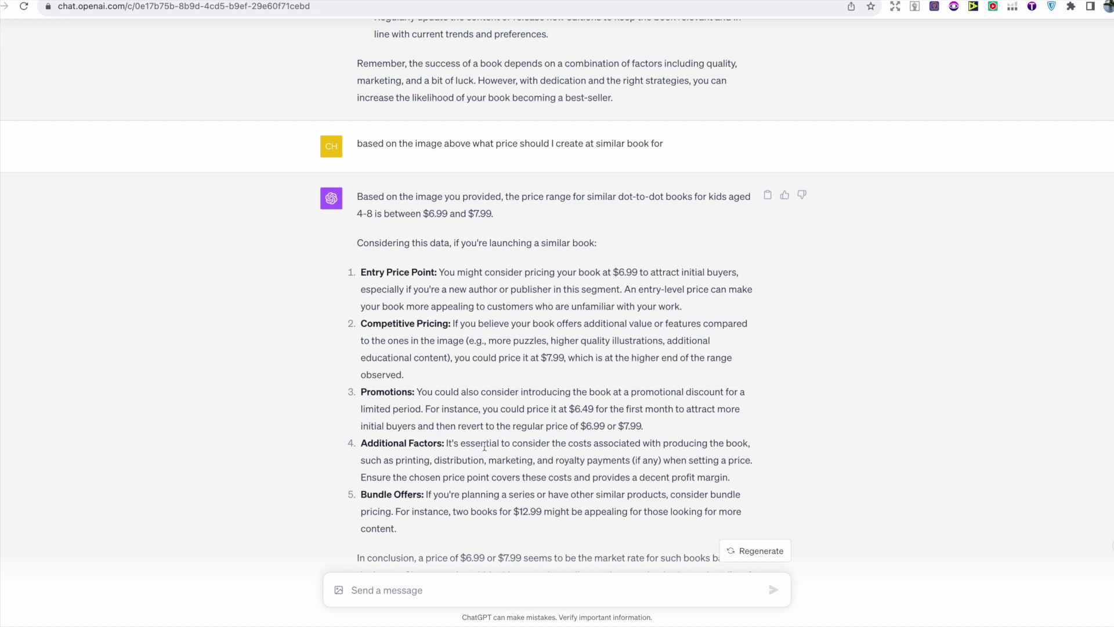
scroll(513, 472, down, 1)
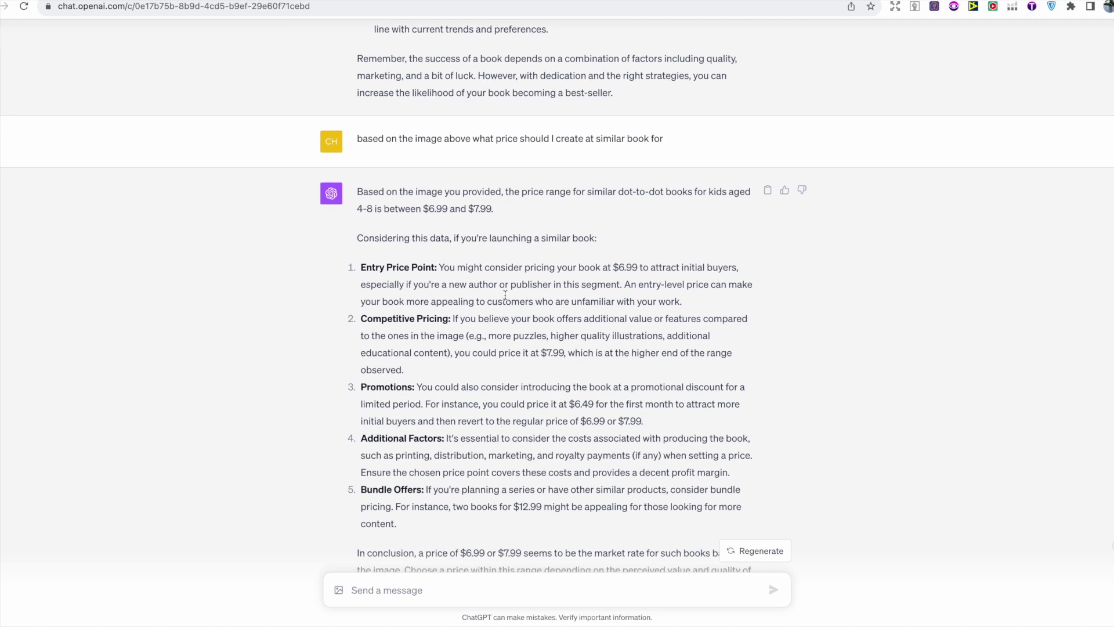
scroll(505, 295, down, 1)
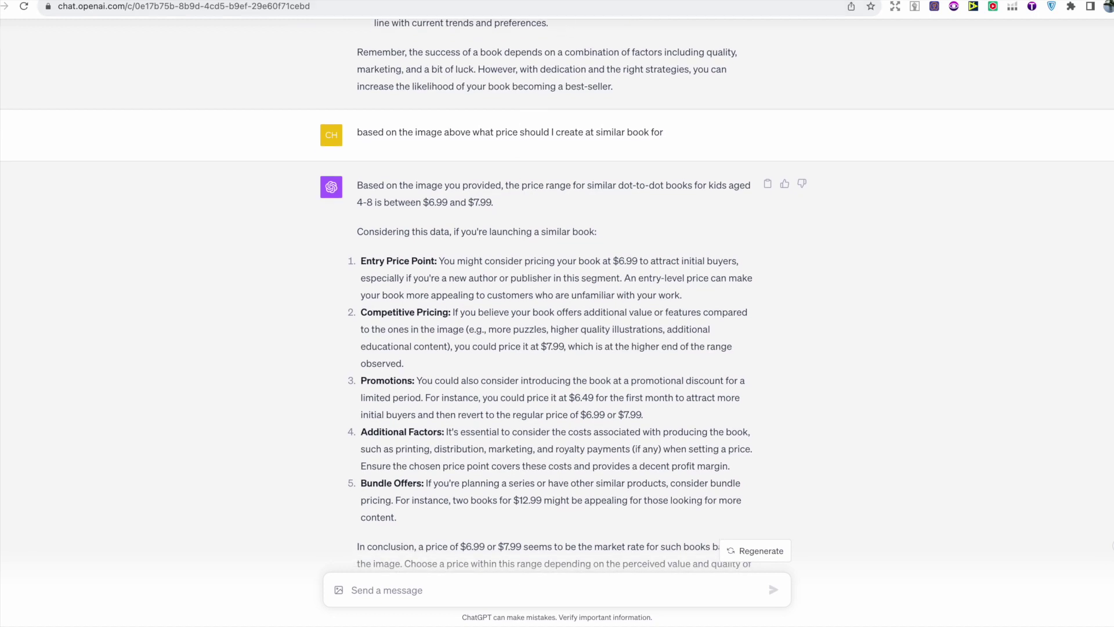
key(super+r)
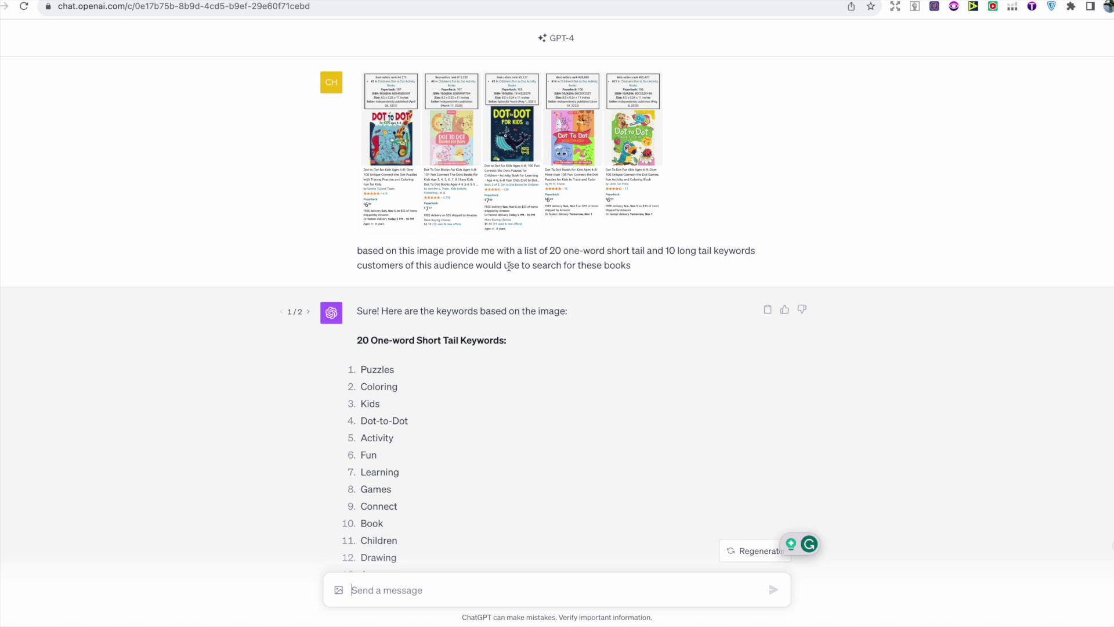
scroll(509, 266, down, 1)
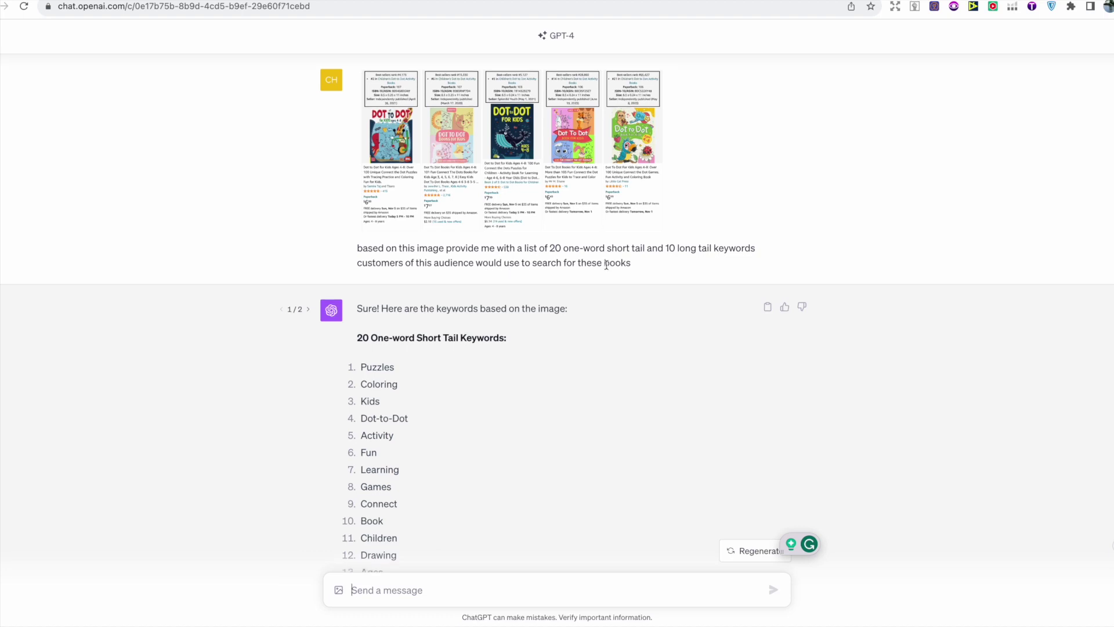
scroll(606, 265, down, 3)
scroll(606, 265, down, 5)
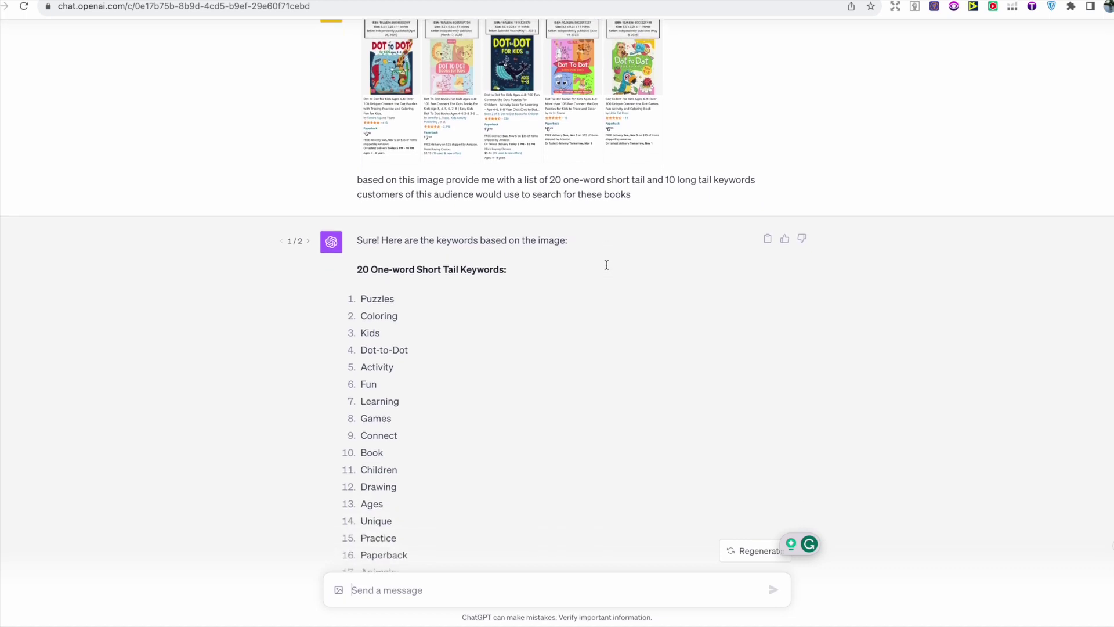
scroll(607, 265, down, 10)
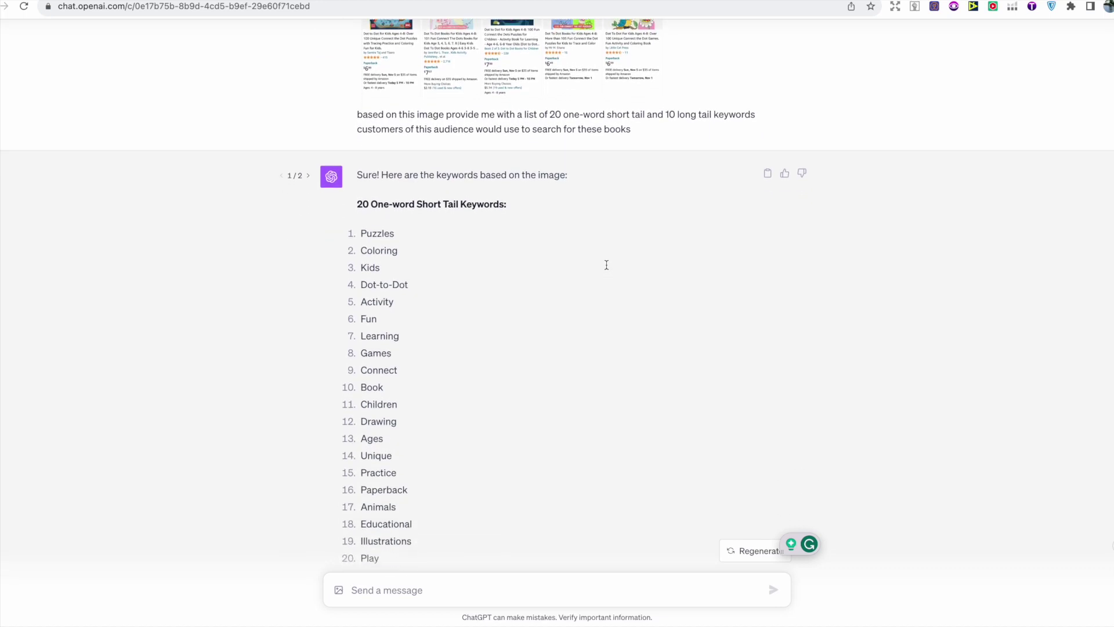
scroll(607, 265, down, 3)
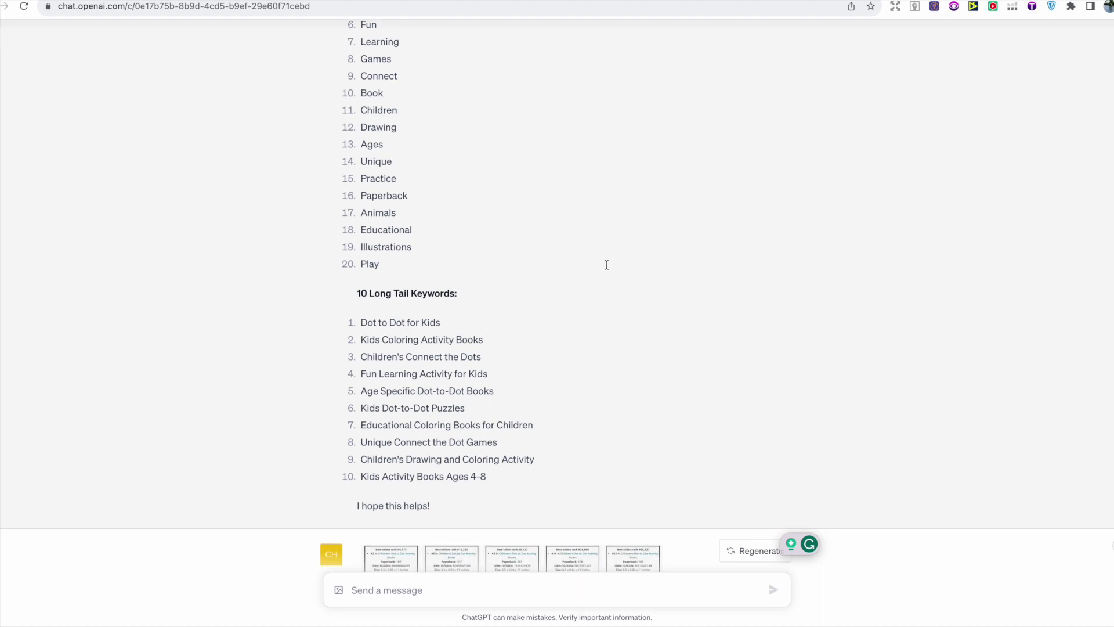
scroll(607, 268, up, 3)
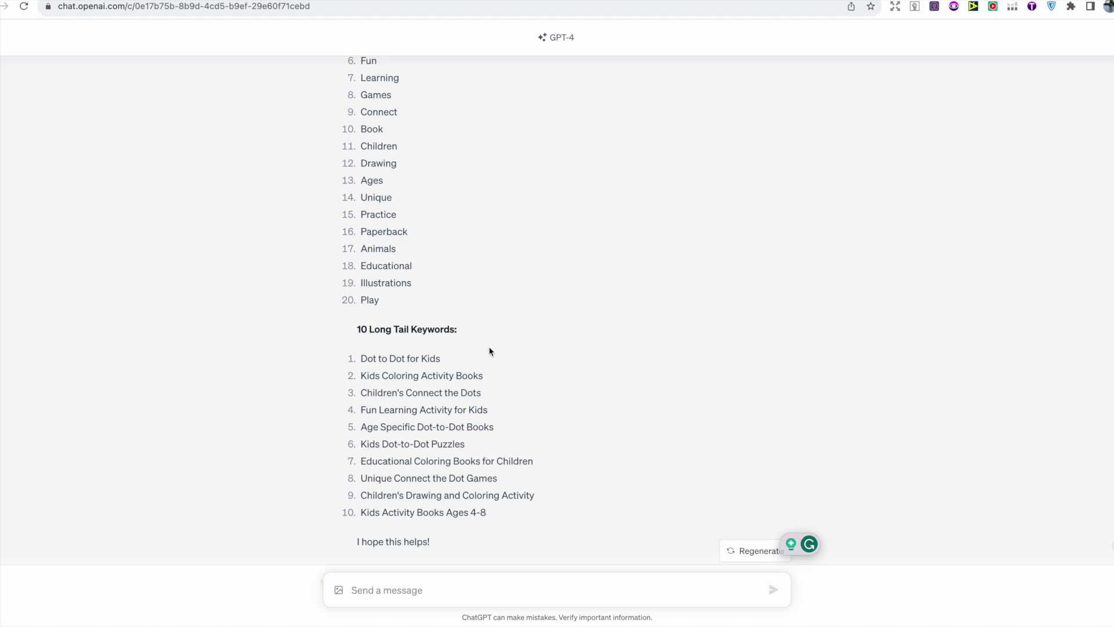
scroll(487, 345, up, 5)
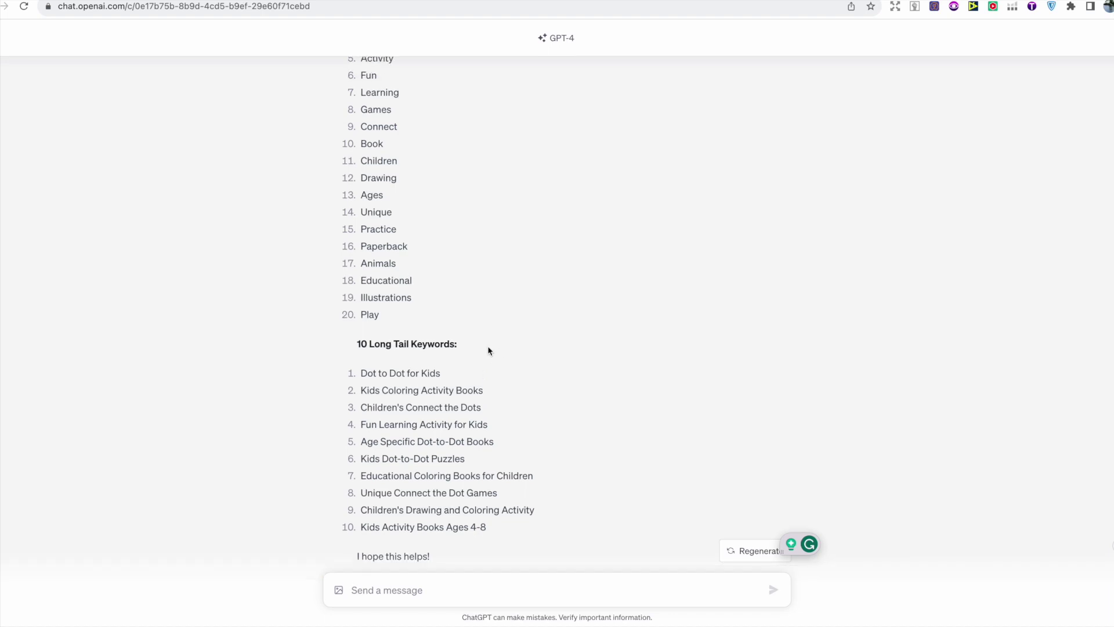
scroll(502, 240, up, 3)
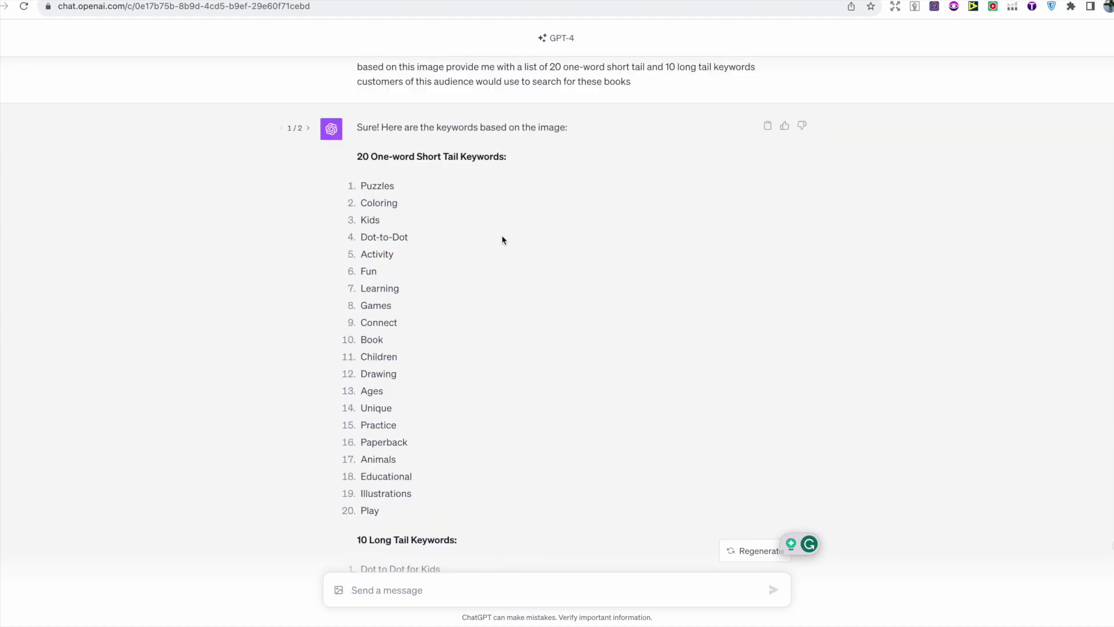
scroll(557, 314, up, 10)
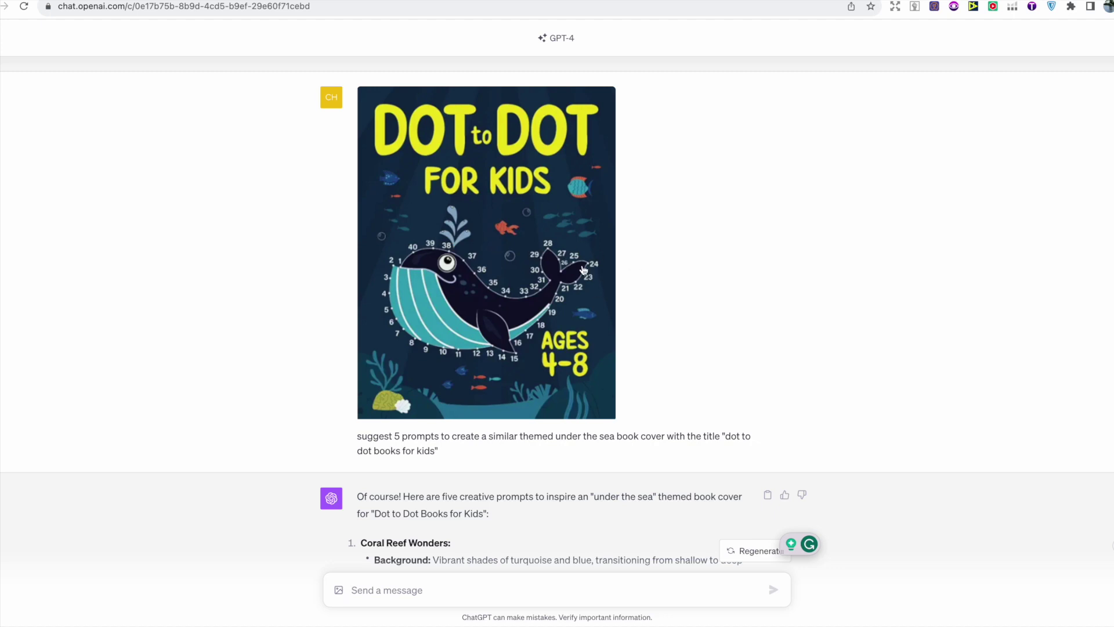
Read the five cover prompts and select the Playful Dolphin Pod background description.
scroll(583, 270, down, 1)
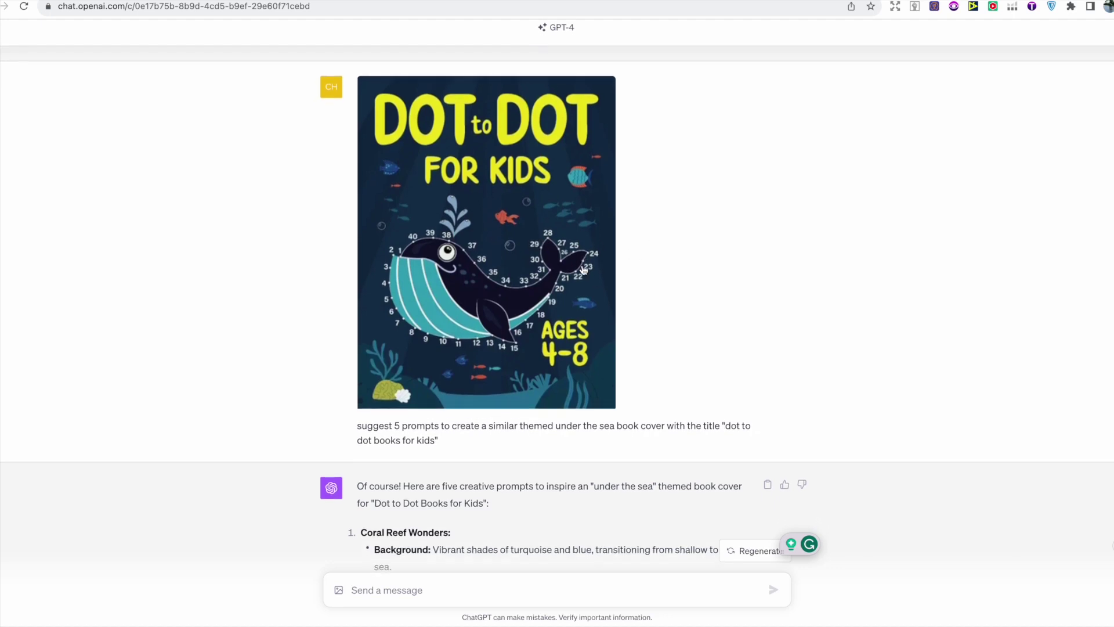
scroll(583, 269, down, 2)
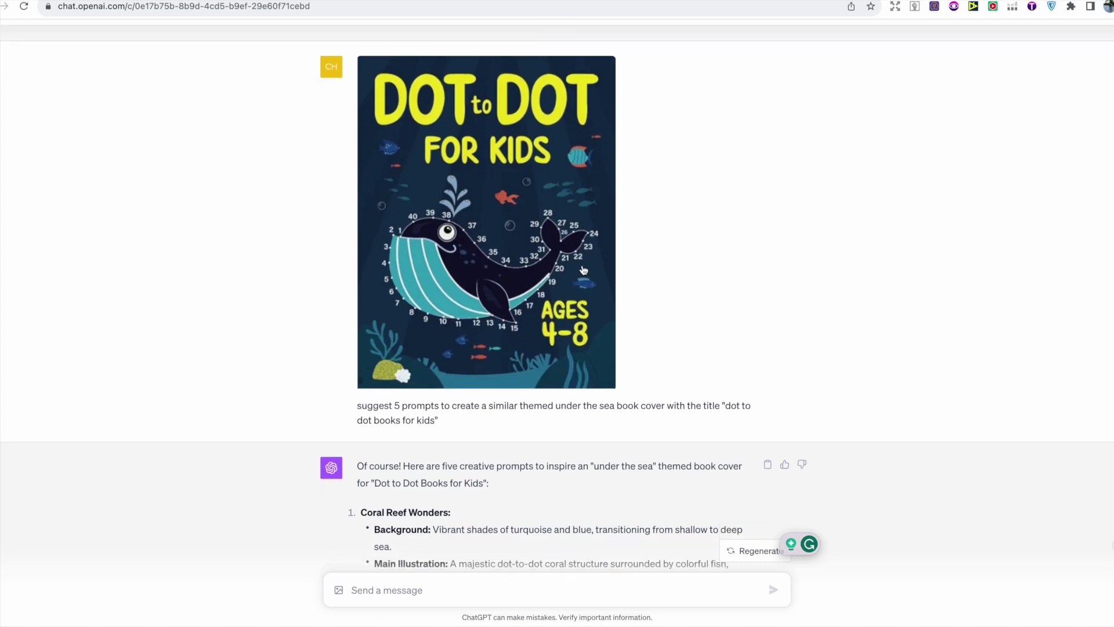
scroll(583, 270, down, 1)
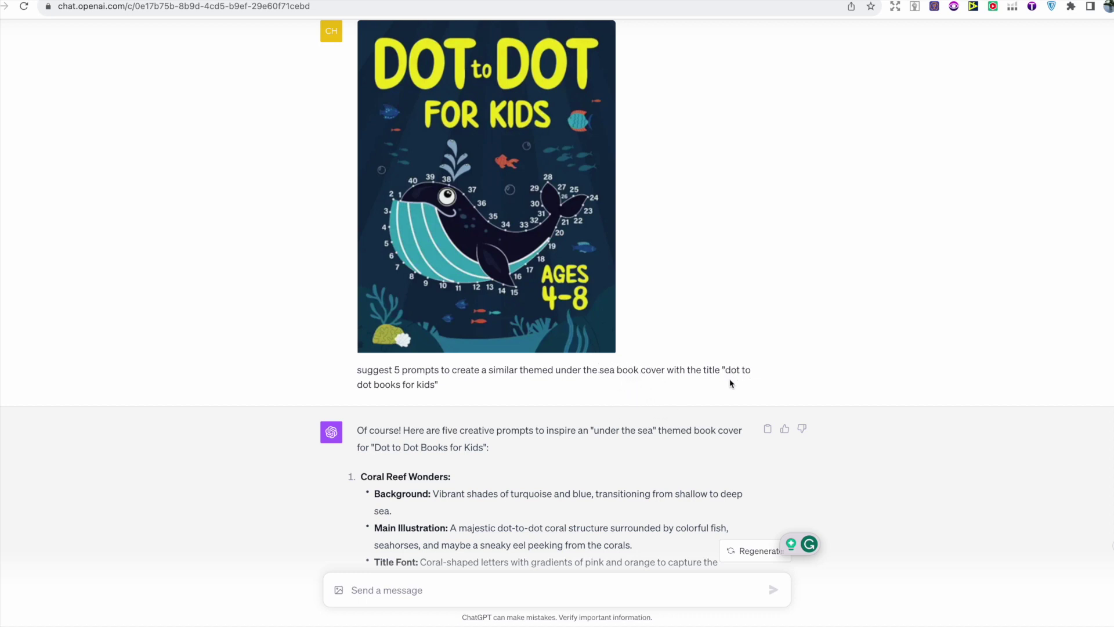
scroll(468, 391, down, 3)
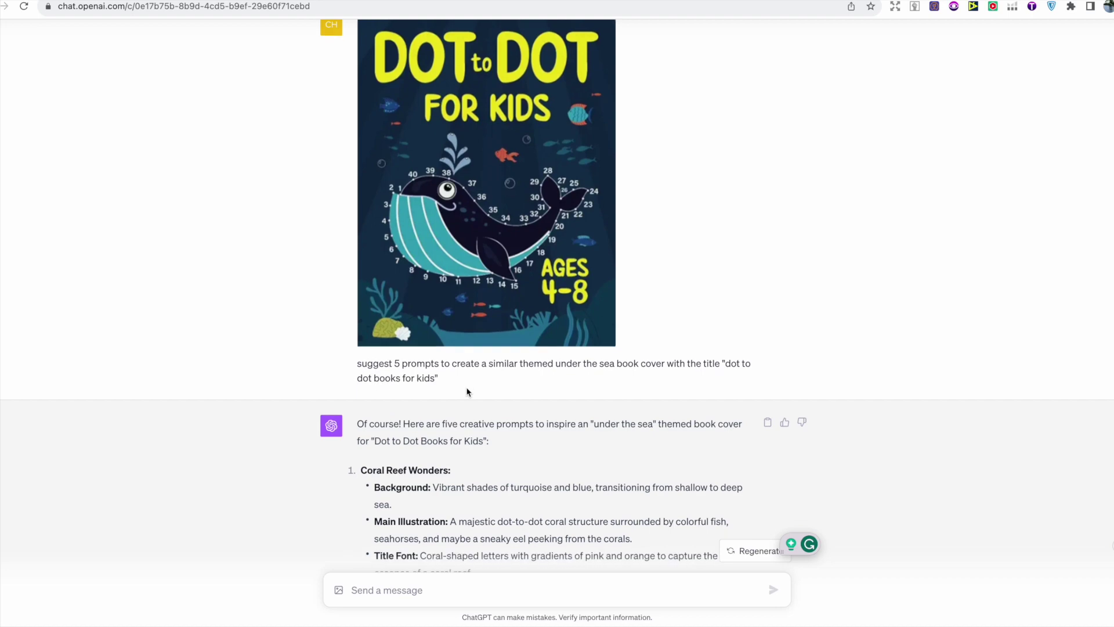
scroll(468, 391, down, 3)
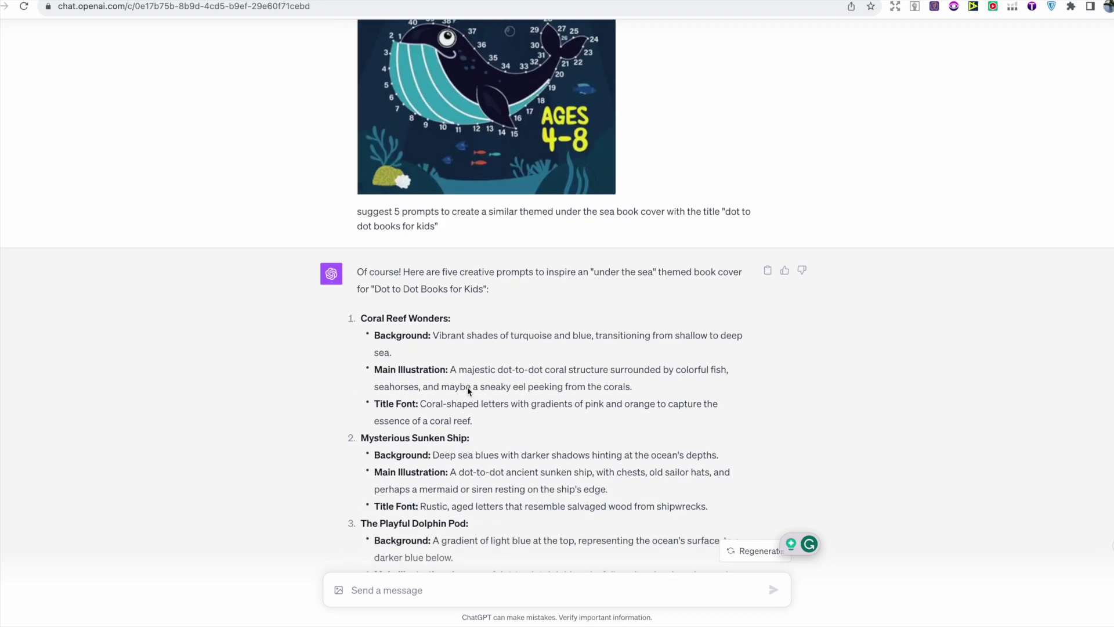
scroll(467, 392, down, 1)
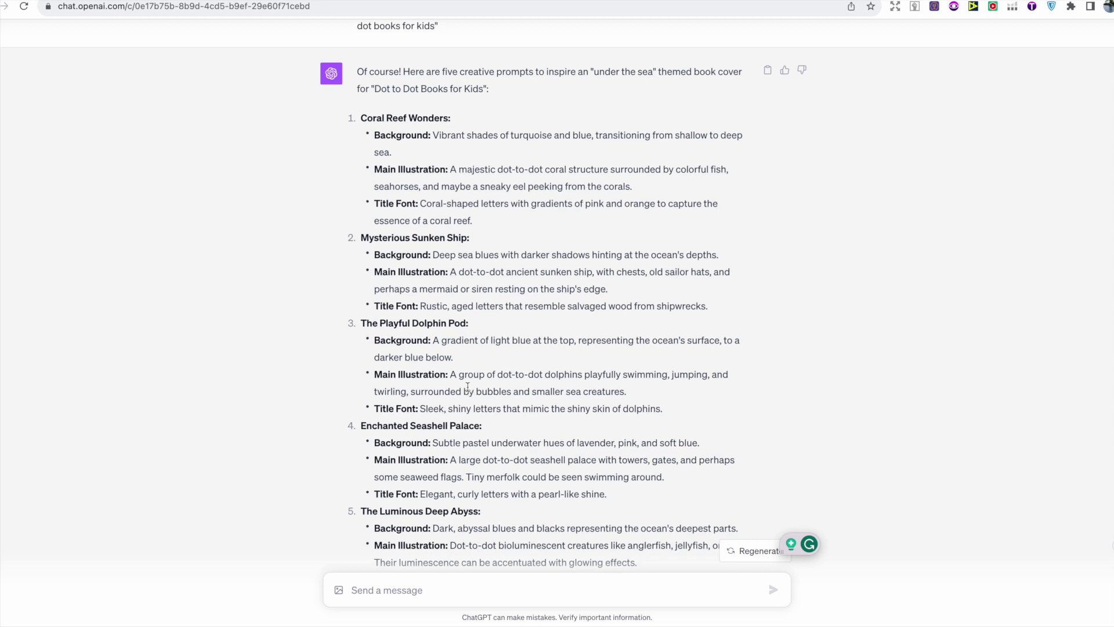
scroll(468, 390, down, 1)
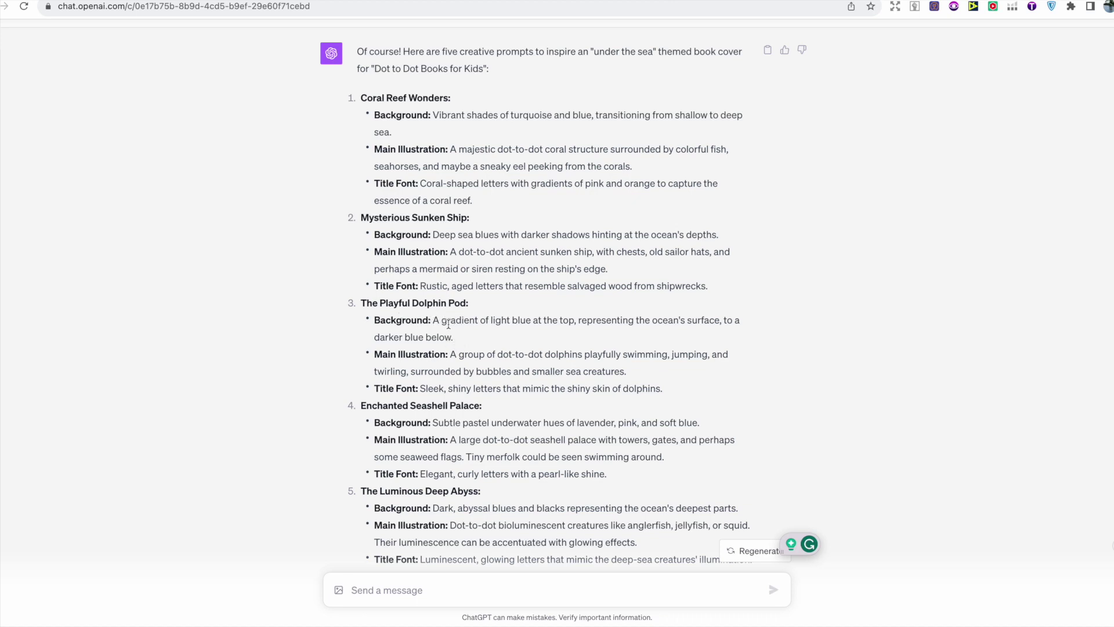
drag(435, 320, 457, 338)
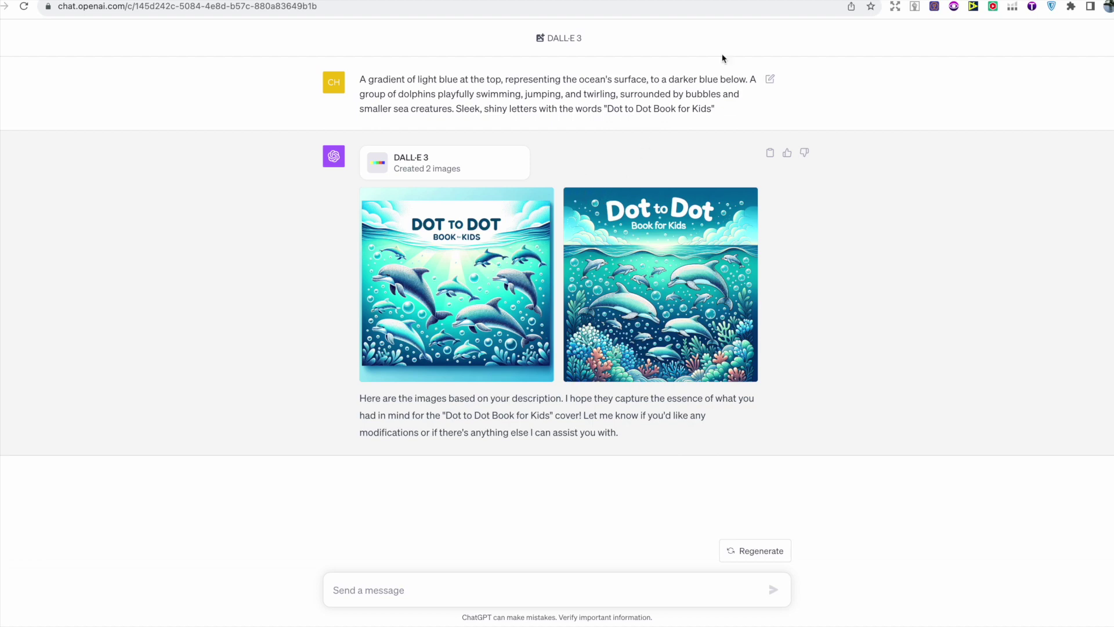
click(735, 1)
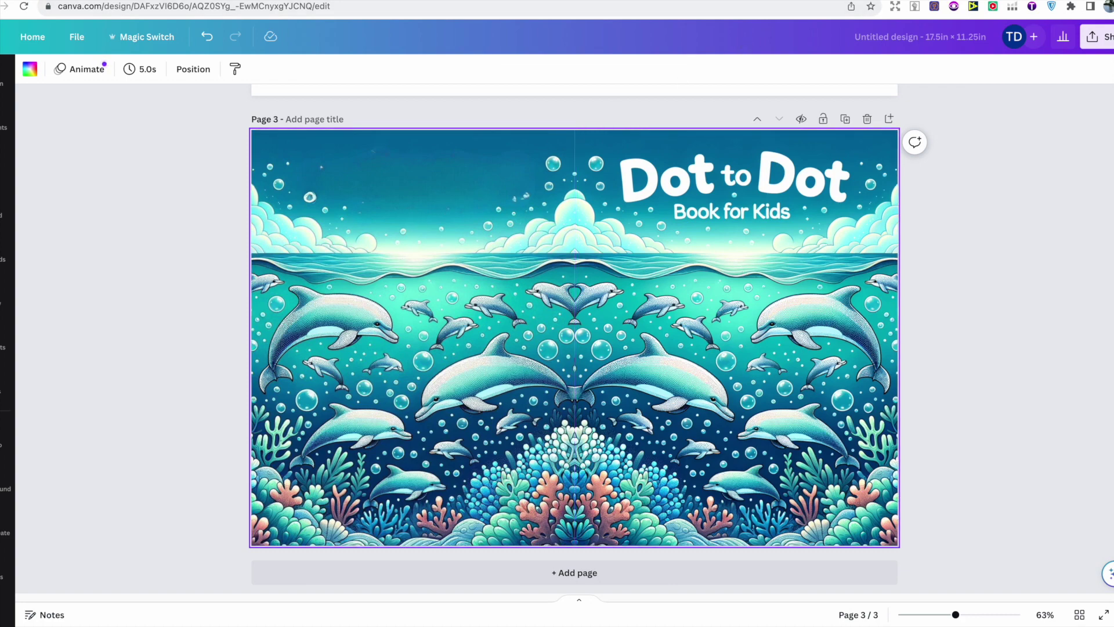
Switch from the Canva cover to the paused YouTube tutorial tab.
click(792, 1)
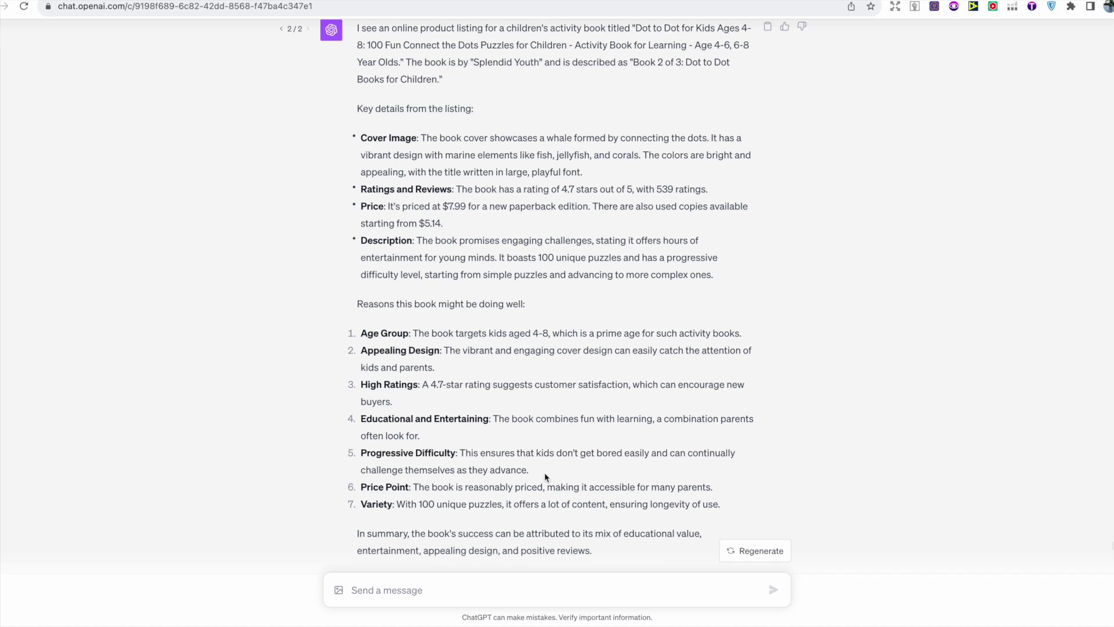
Finish the listing analysis and switch to the Amazon Dot to Dot for Kids product page.
scroll(544, 474, down, 1)
scroll(544, 472, down, 1)
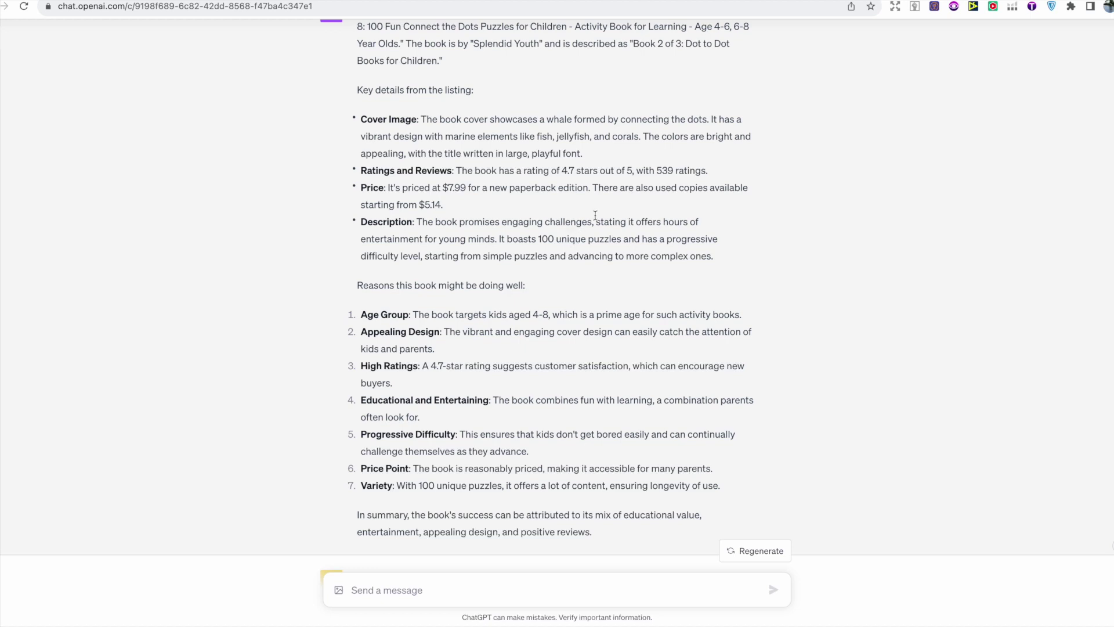
key(ctrl+Tab)
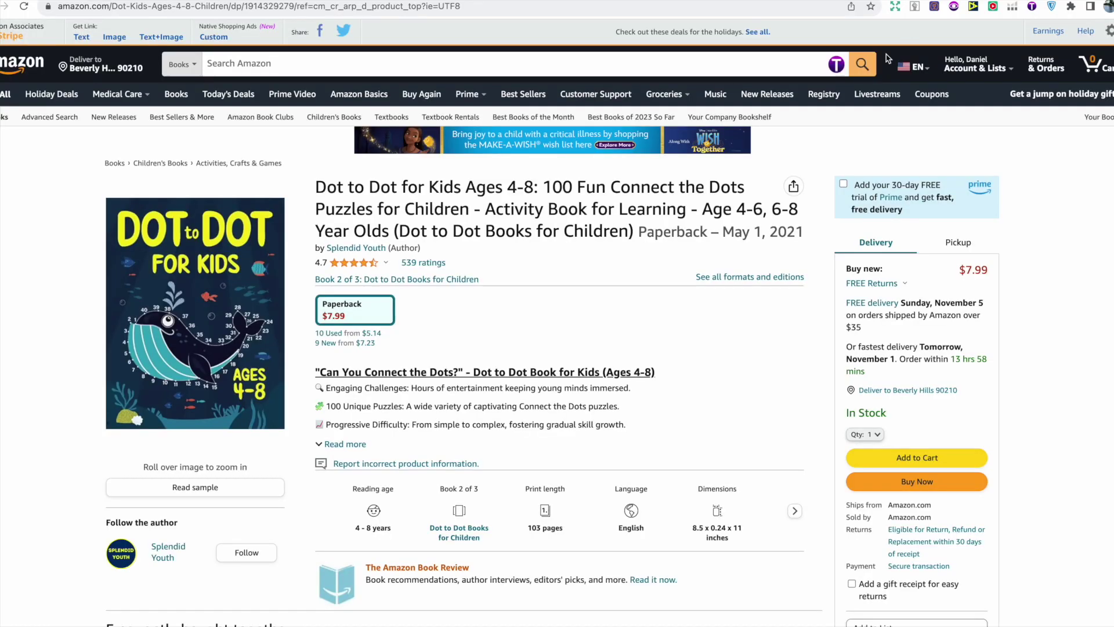
Scroll down to the book's Customer reviews on Amazon and filter to 2-star reviews.
scroll(685, 297, down, 15)
scroll(685, 298, down, 20)
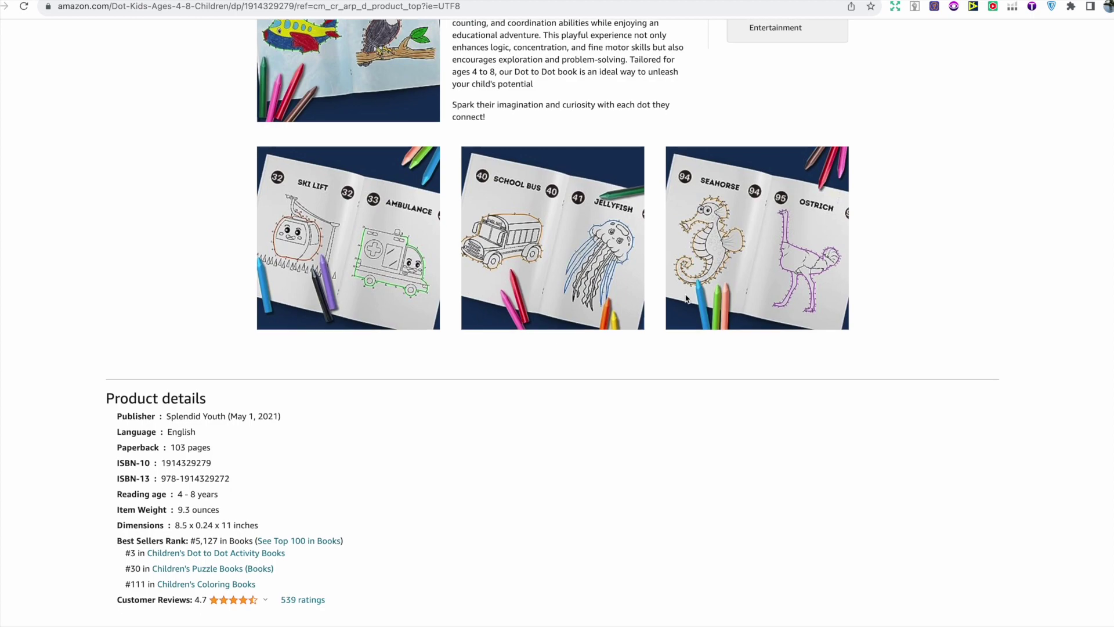
scroll(714, 298, down, 15)
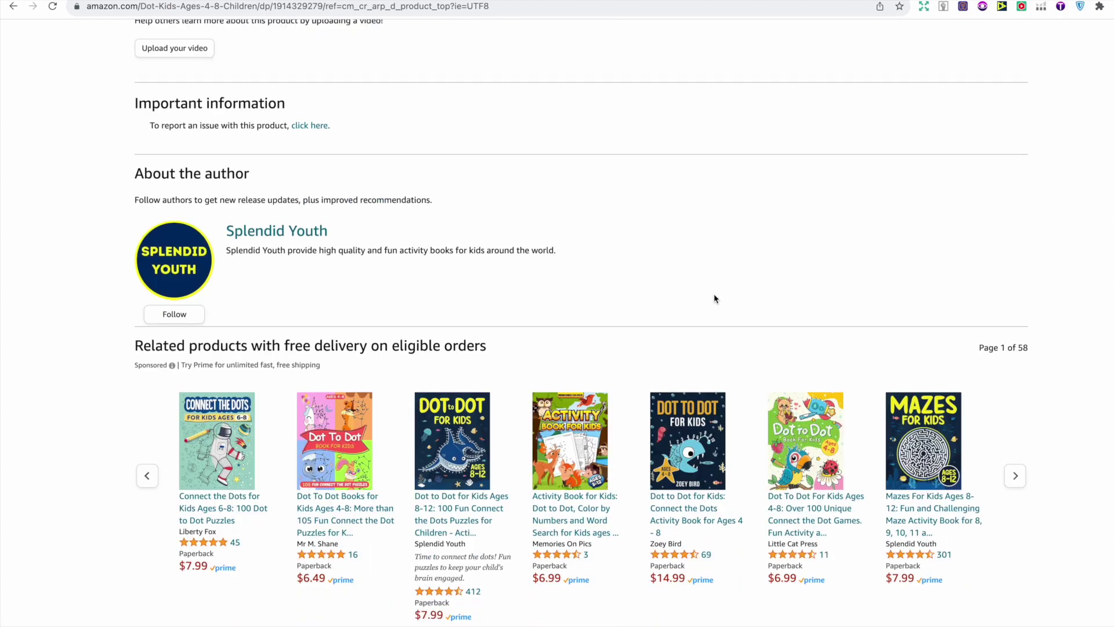
scroll(715, 299, down, 3)
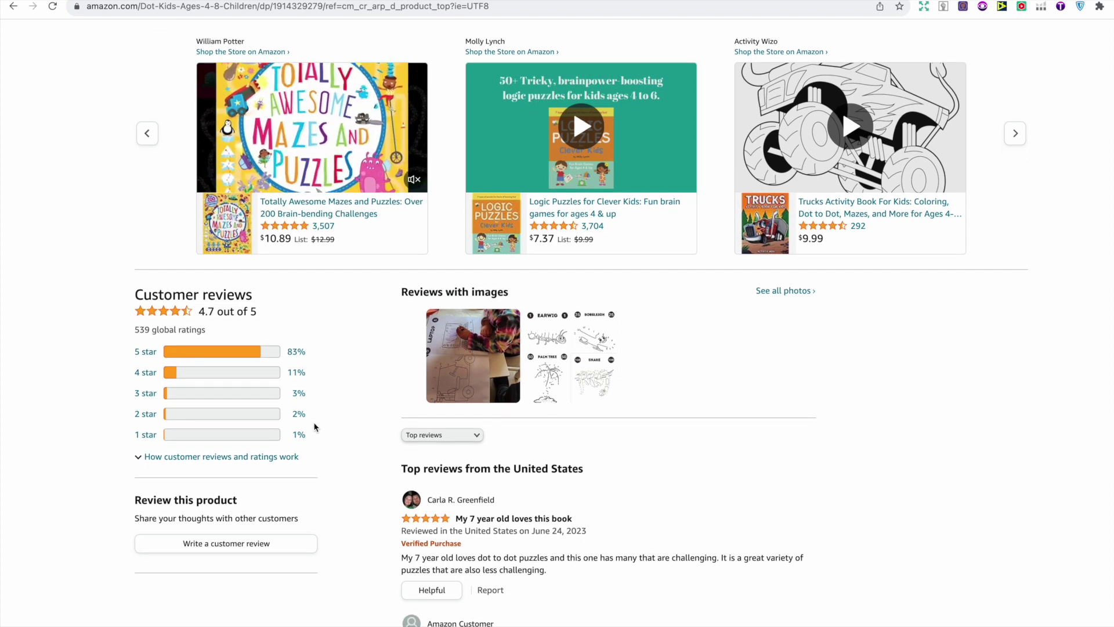
click(273, 417)
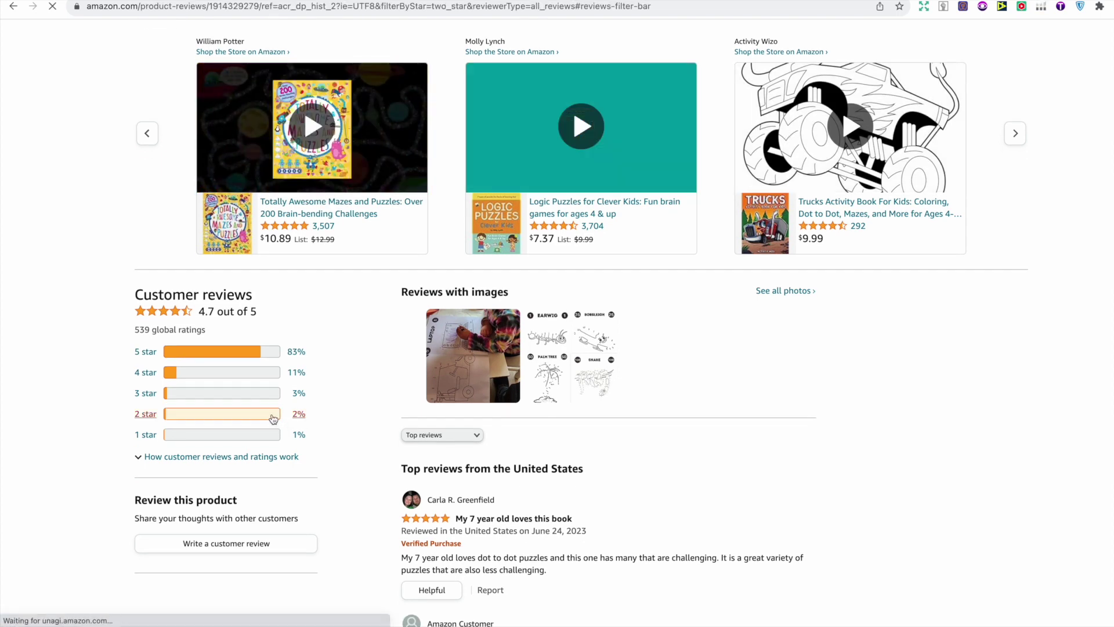
Switch the filter to Critical reviews and scroll through them.
scroll(388, 372, up, 5)
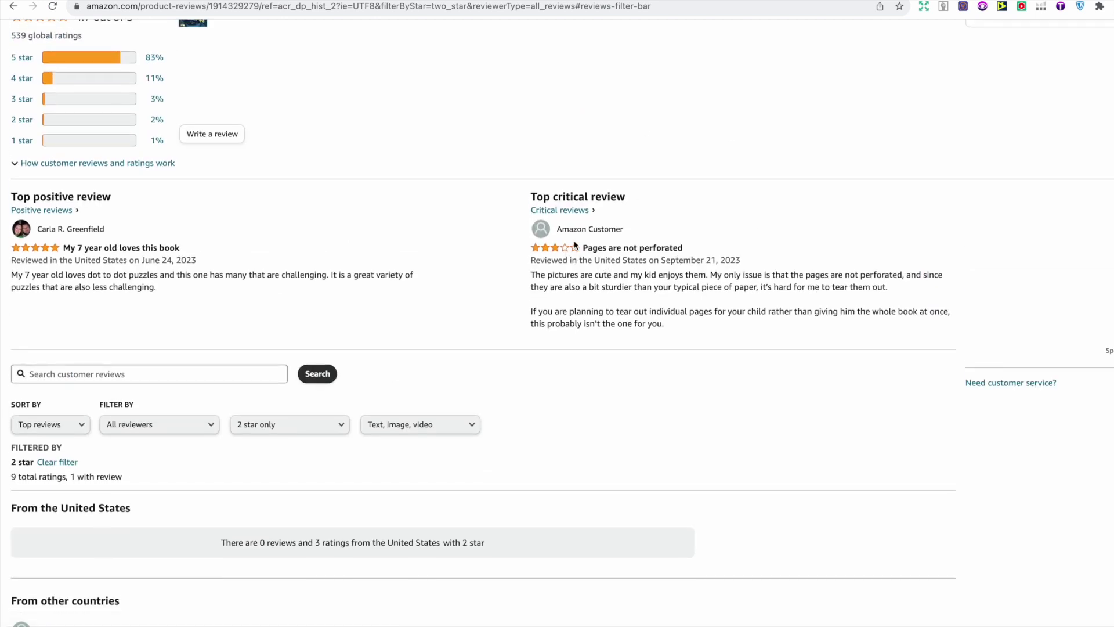
click(573, 213)
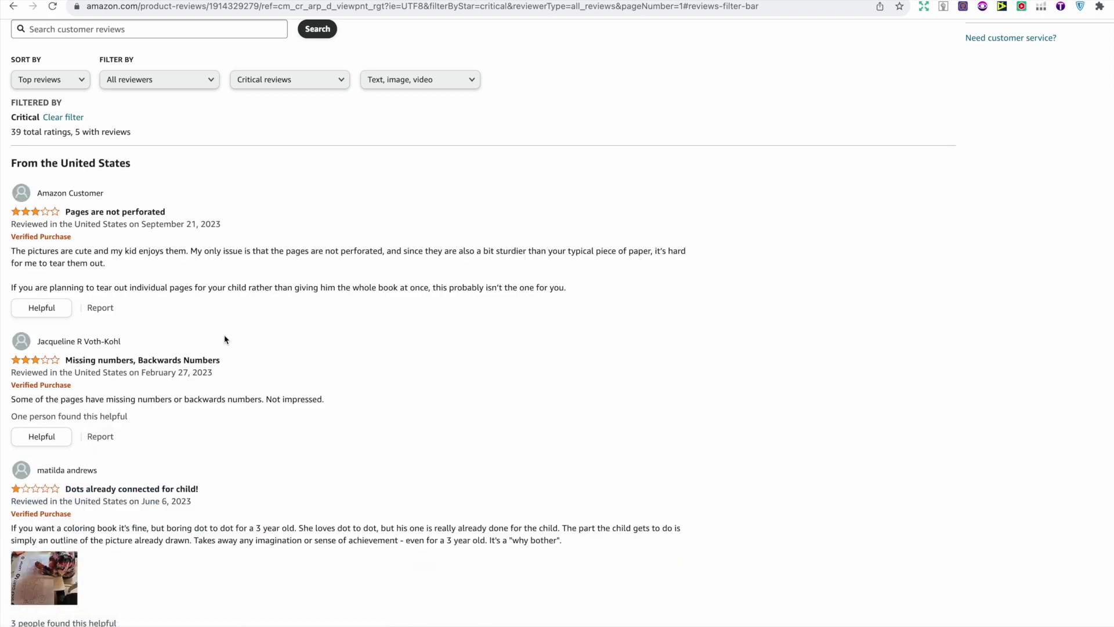
scroll(497, 488, down, 1)
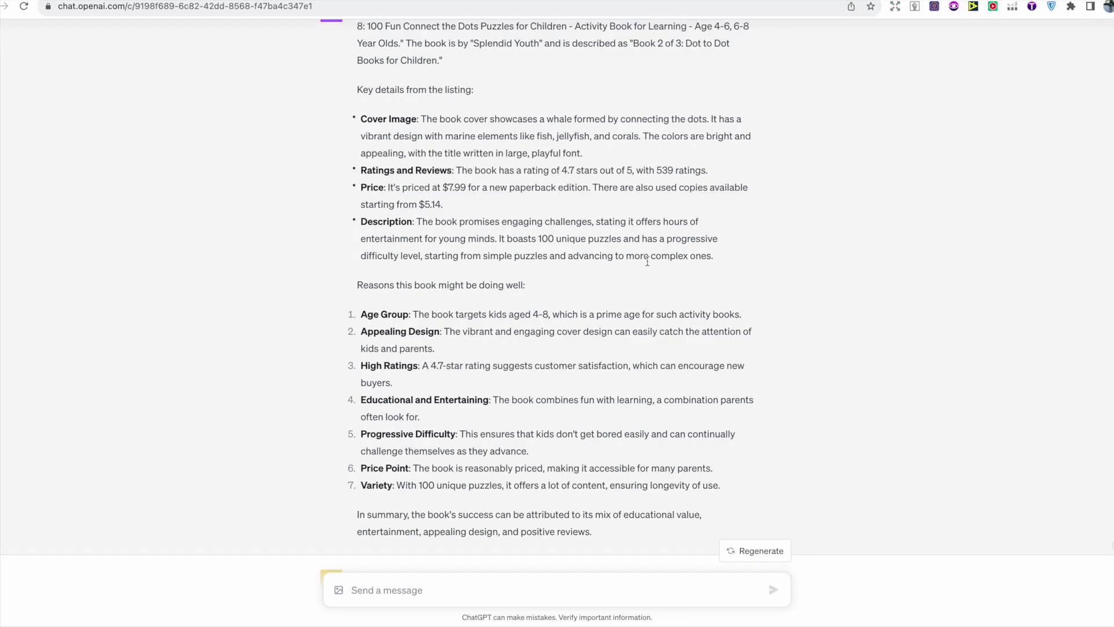
scroll(641, 272, down, 5)
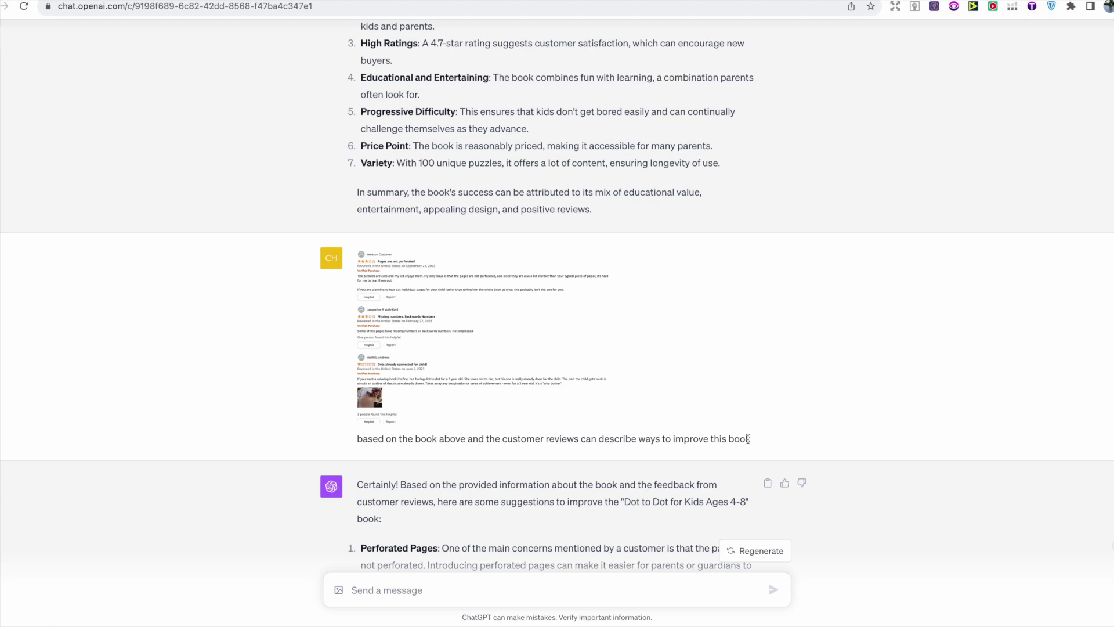
Read ChatGPT's improvement suggestions, briefly highlighting the Clear Age Group Targeting heading.
scroll(749, 439, down, 5)
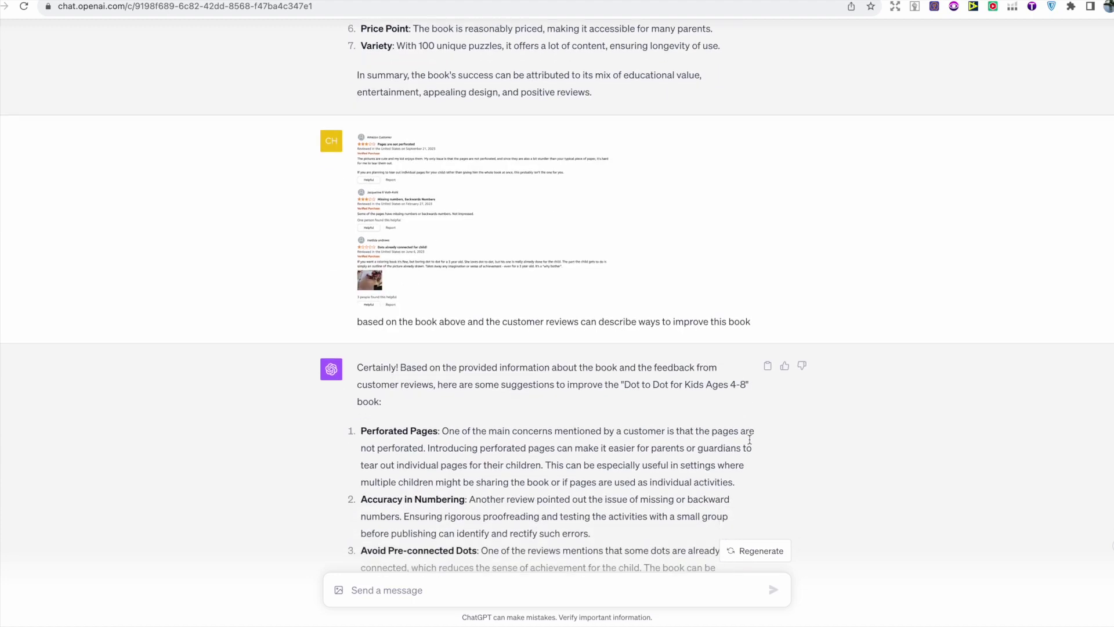
scroll(749, 439, down, 4)
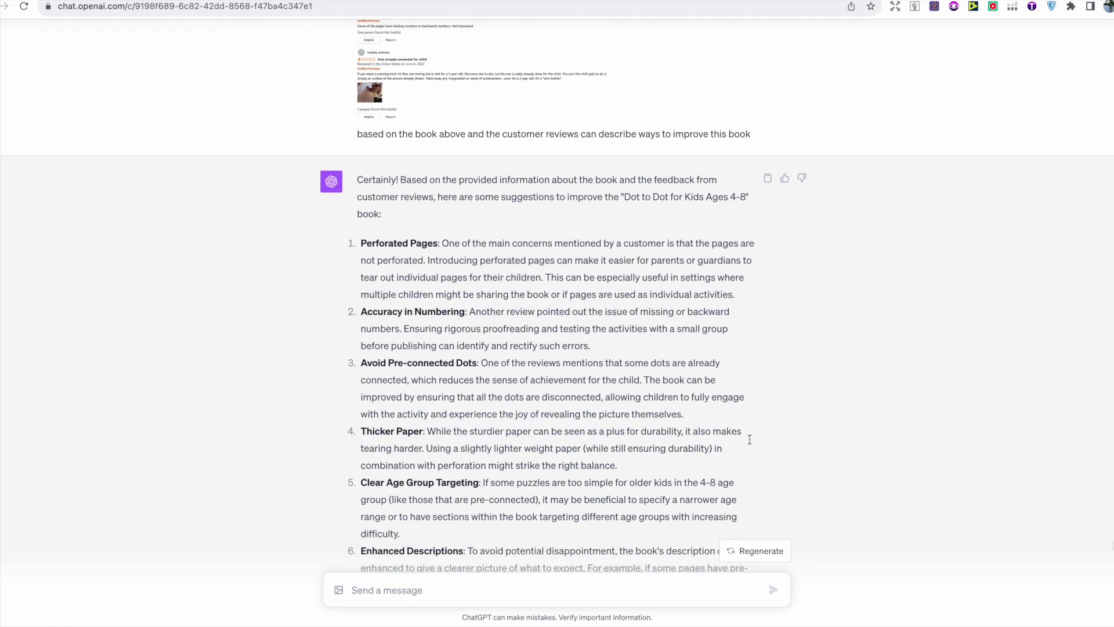
scroll(749, 440, down, 4)
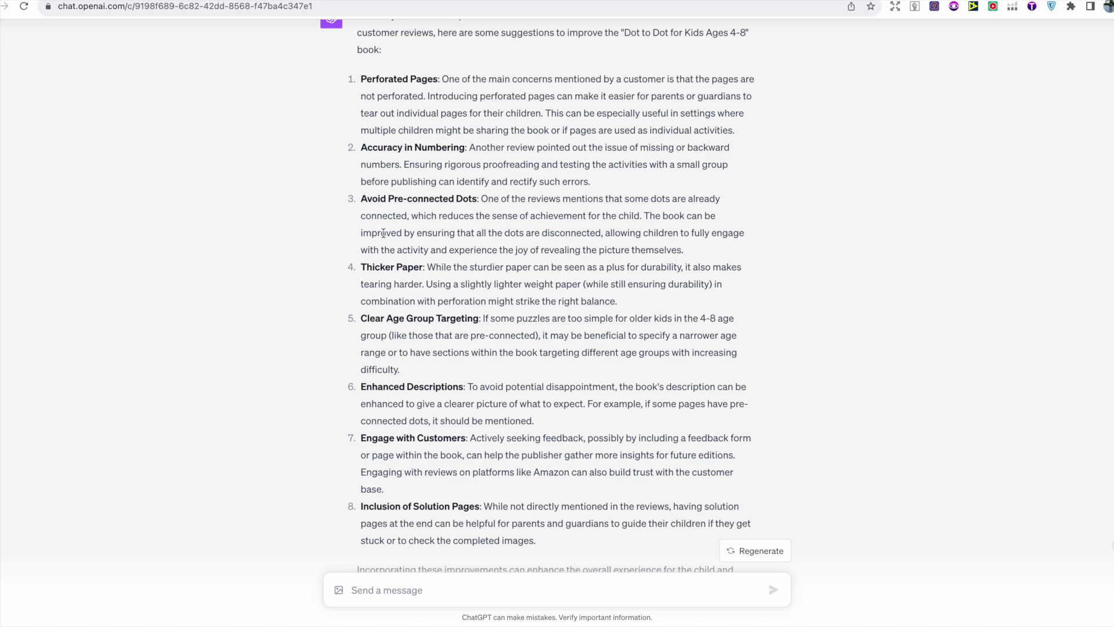
drag(362, 318, 461, 320)
click(469, 330)
Read the rest of the list through Inclusion of Solution Pages, then go to the YouTube dot-to-dot tutorial.
scroll(428, 379, down, 1)
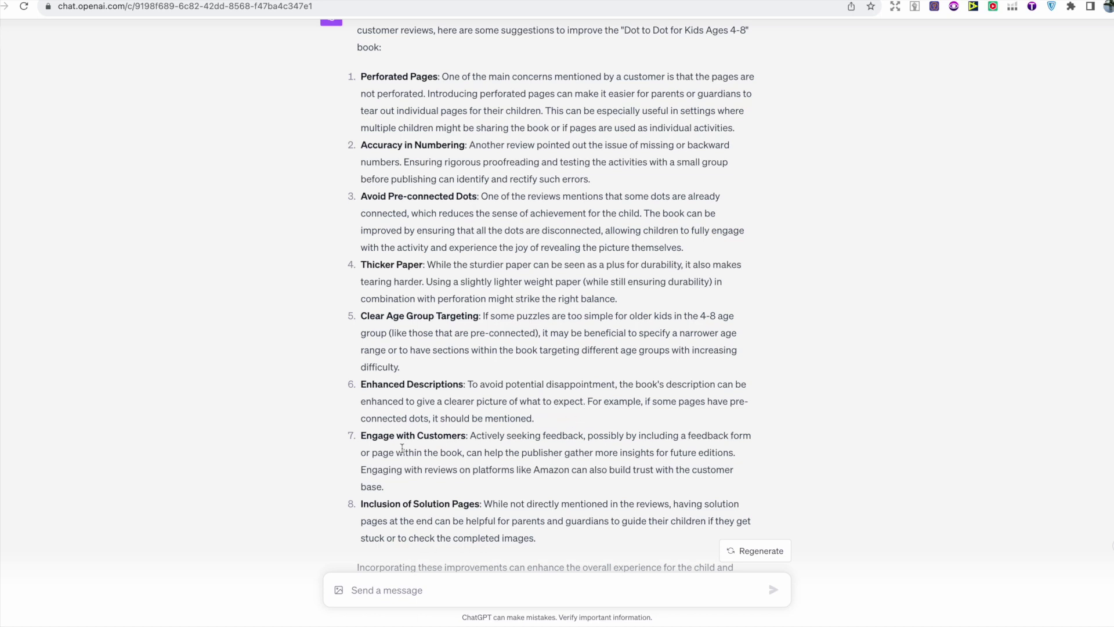
scroll(414, 448, down, 1)
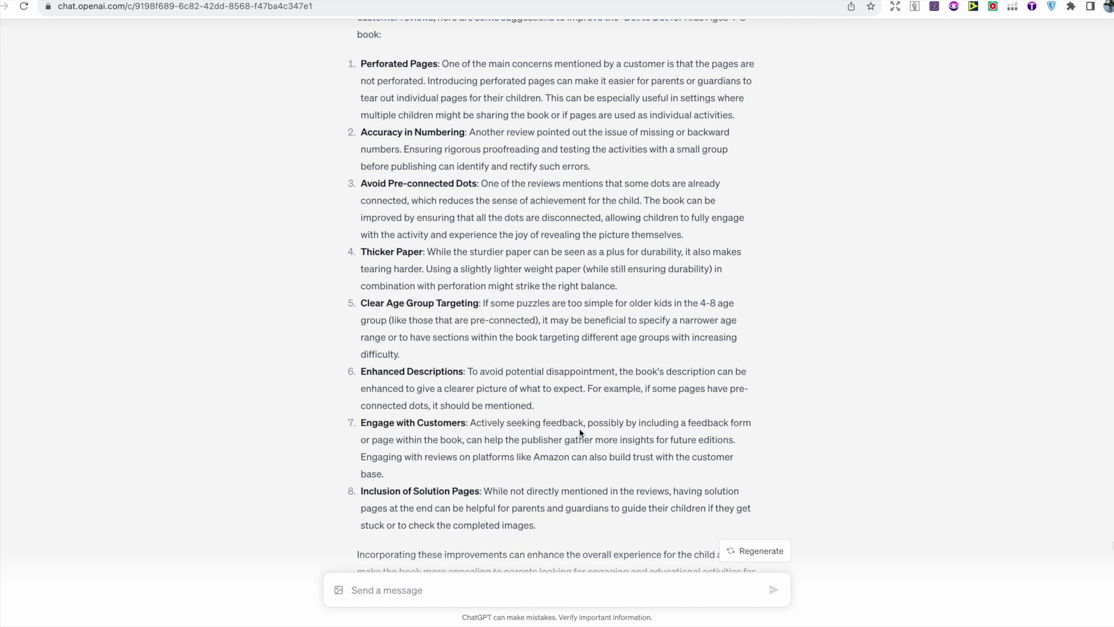
scroll(631, 425, down, 1)
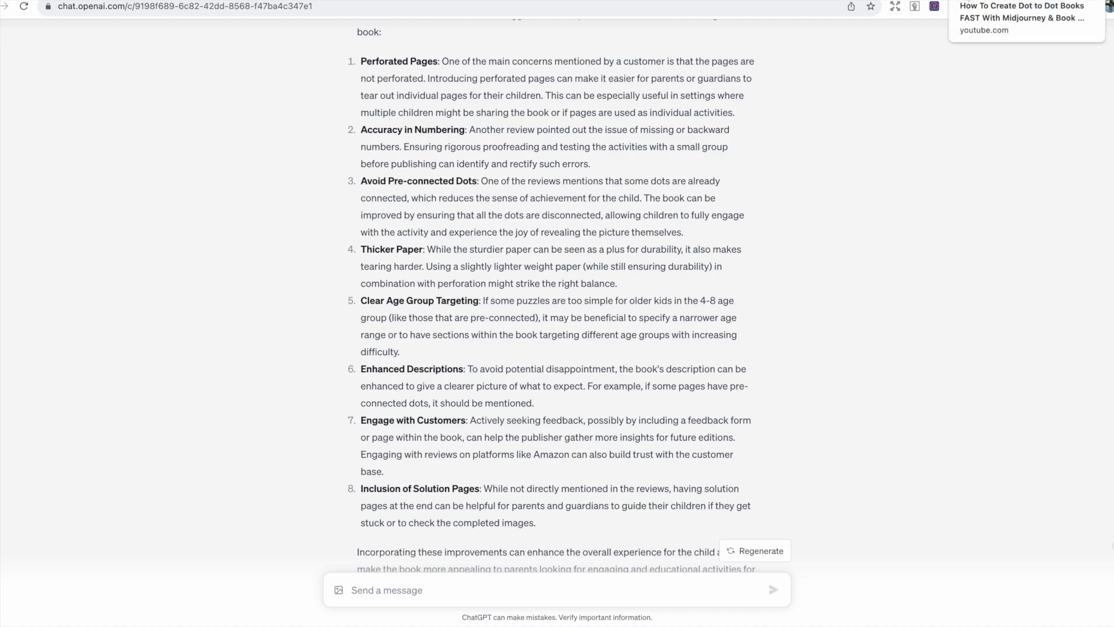
click(1024, 1)
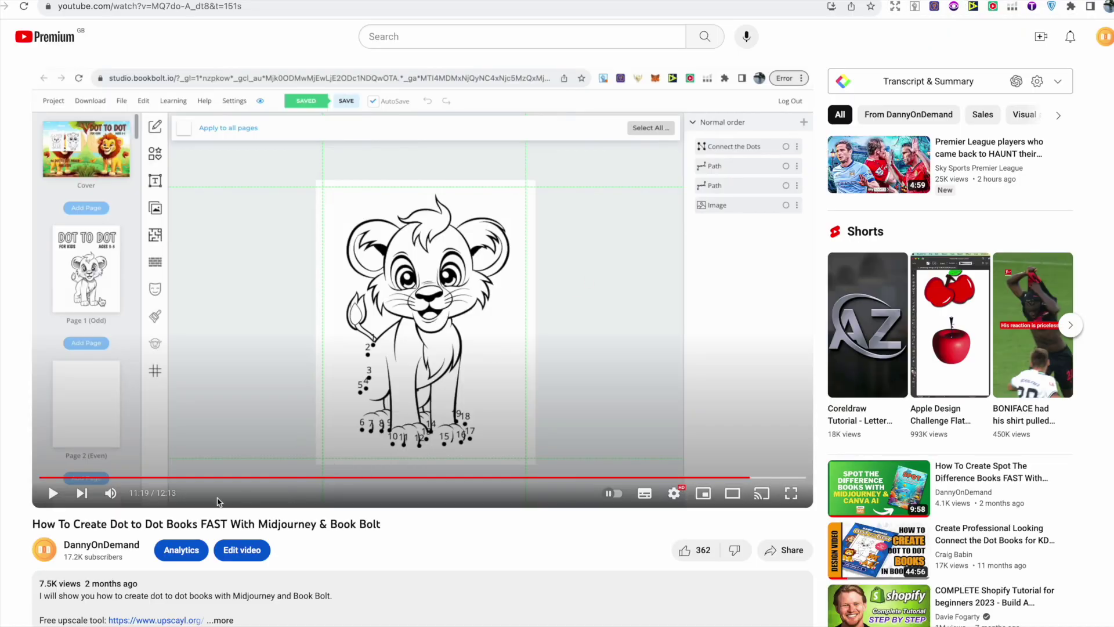